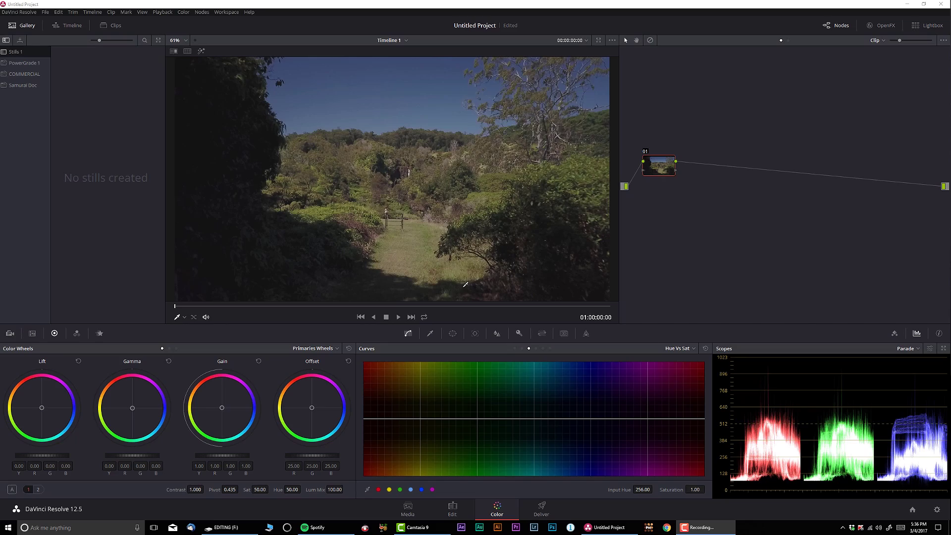
Step: Scrub to frame 01:00:01:11 and add serial node 02 after node 01
mouse_move(213, 306)
left_mouse_down()
mouse_move(537, 306)
mouse_move(199, 310)
left_mouse_up()
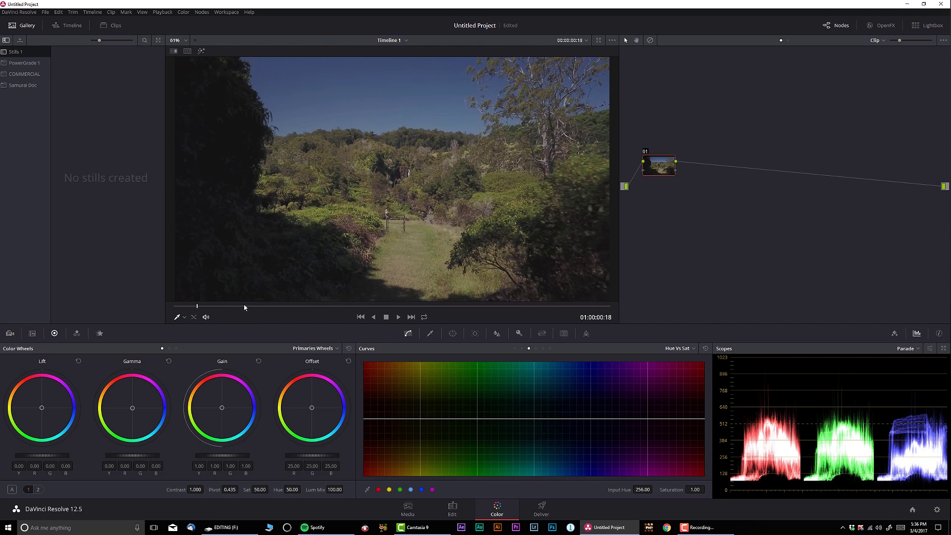
left_click(218, 308)
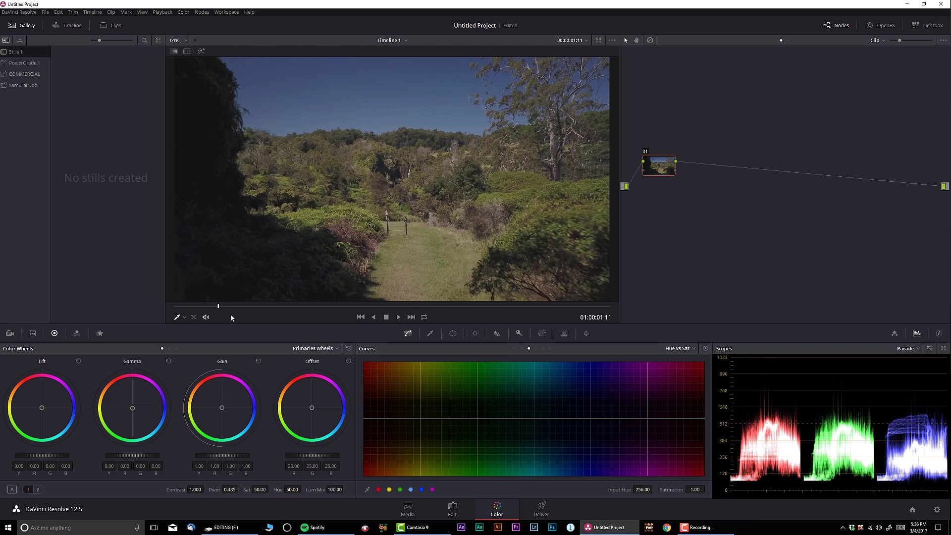
key("alt+s")
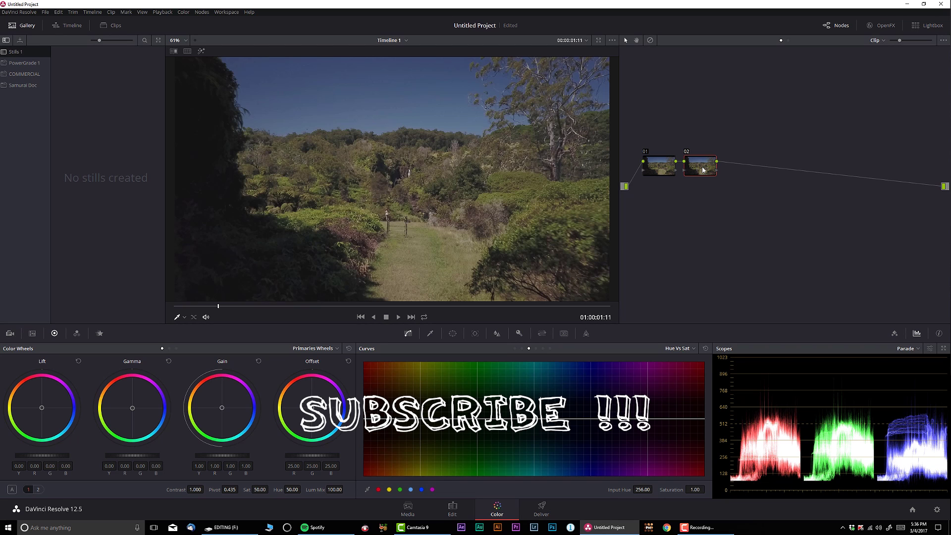
Step: Recreate node 02 and set the RGB Mixer red, green and blue diagonal gains to 2.00
key("Delete")
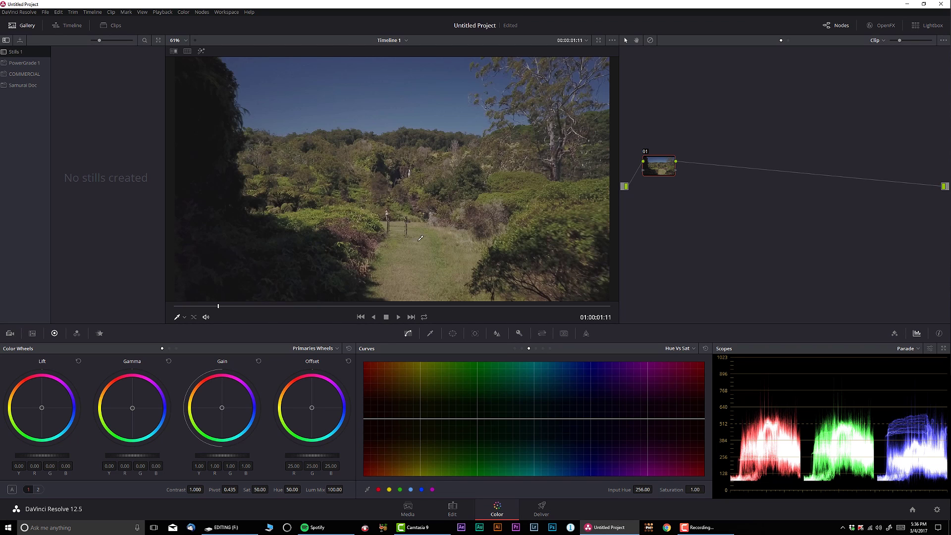
key("alt+s")
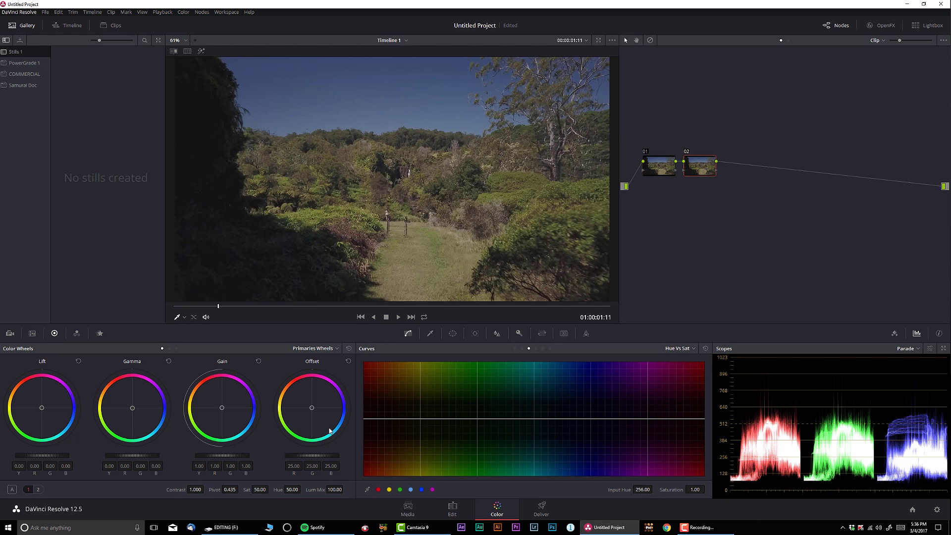
left_click(77, 333)
left_click_drag(39, 394, 62, 372)
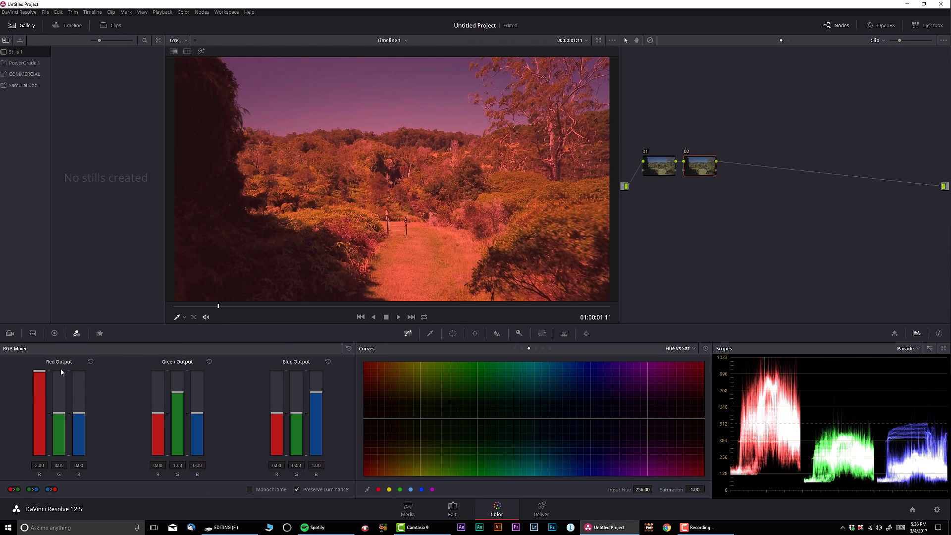
left_click_drag(177, 396, 177, 372)
left_click_drag(314, 385, 315, 371)
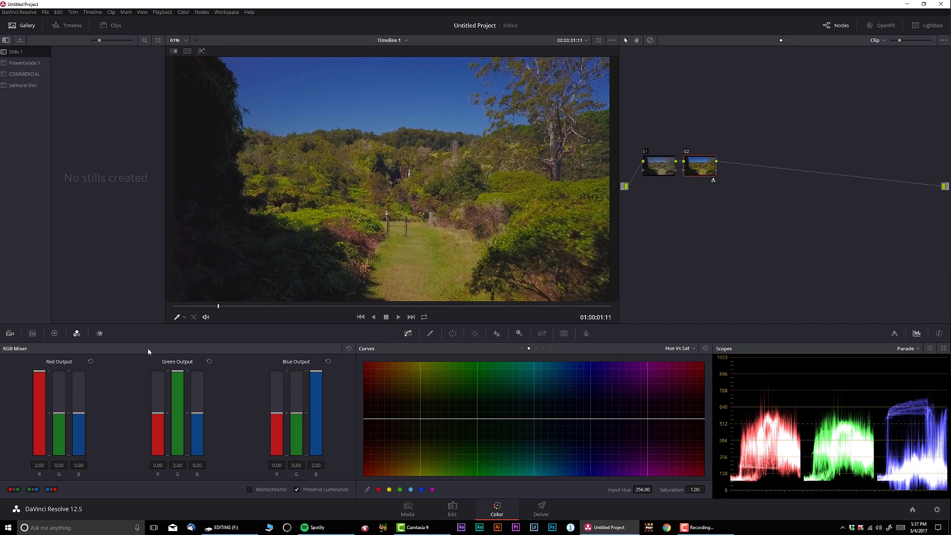
Step: Set node 02's key output gain to 0.5
left_click(519, 333)
left_click(627, 424)
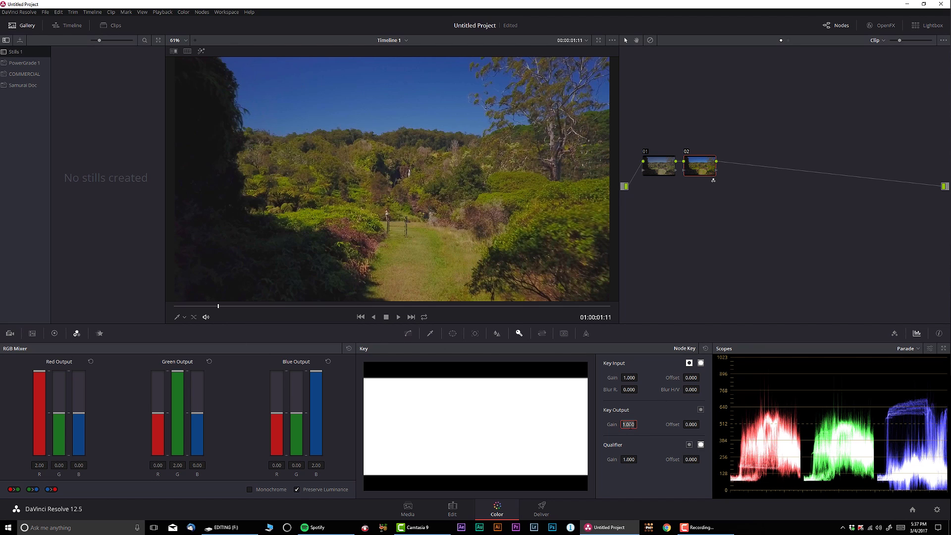
key("BackSpace")
type(".5")
key("Return")
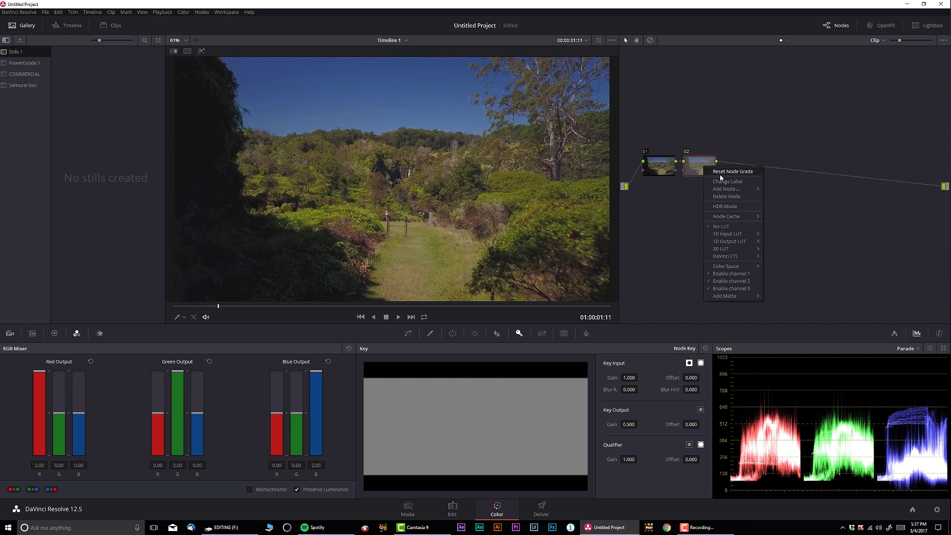
Step: Label node 02 'SAT' and add serial node 03 after it
right_click(703, 168)
left_click(718, 183)
type("SA")
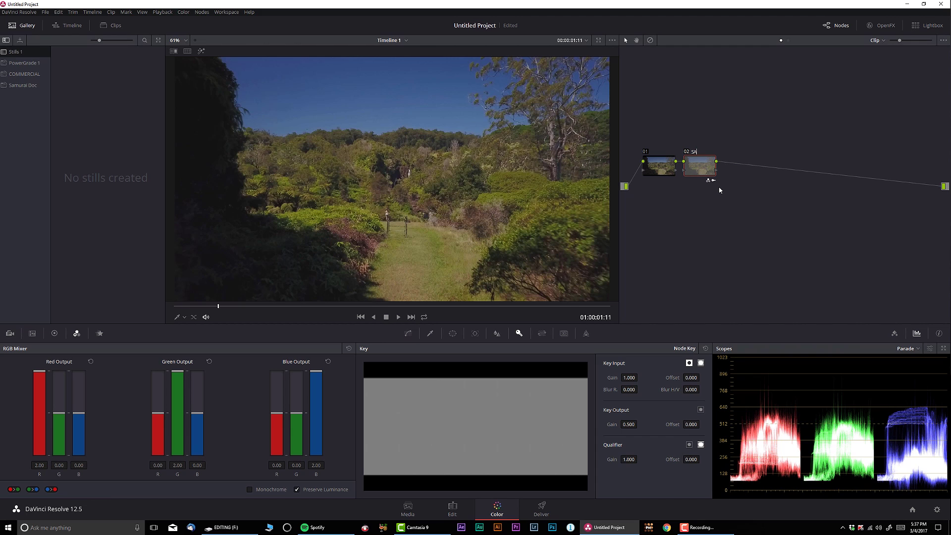
type("T")
key("Return")
key("alt+s")
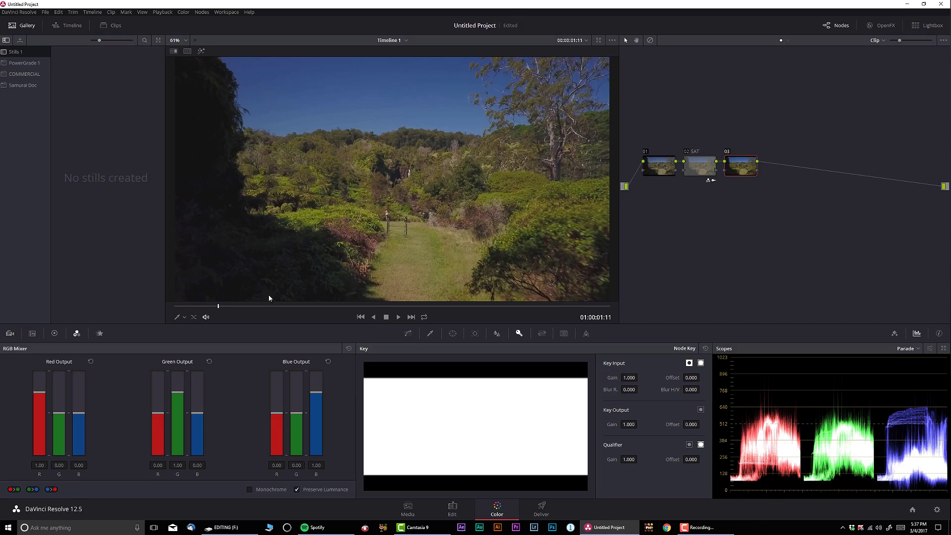
Step: Play back to frame 01:00:02:23 and show node 03's HSL qualifier controls
left_click_drag(234, 309, 266, 310)
key("j")
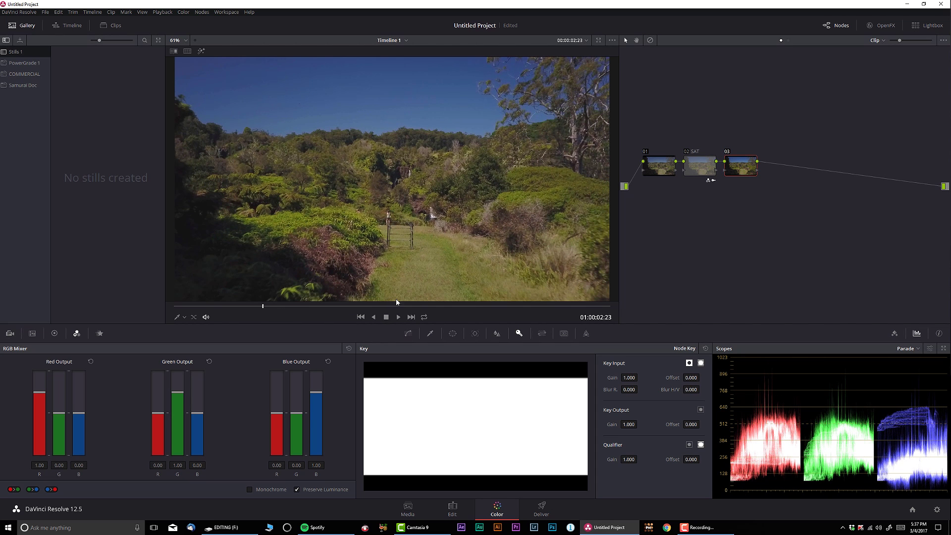
left_click(431, 334)
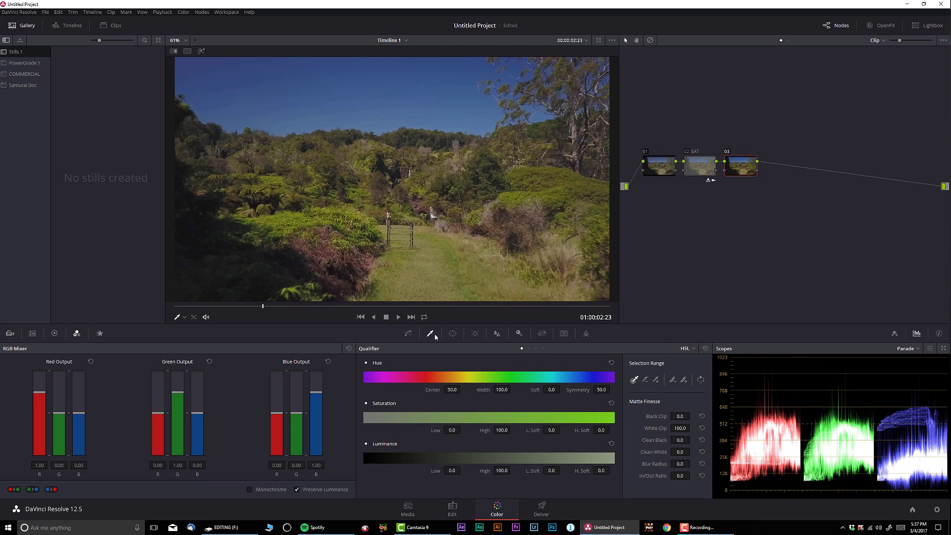
Step: Sample the foliage, preview its matte, and set hue width 13.0, saturation low 0, clean white 6.5
left_click(284, 215)
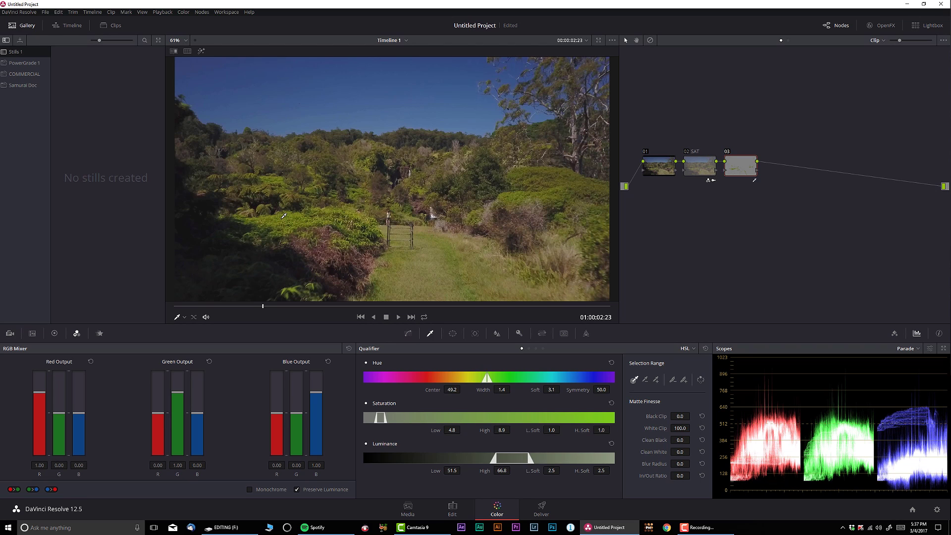
left_click(201, 51)
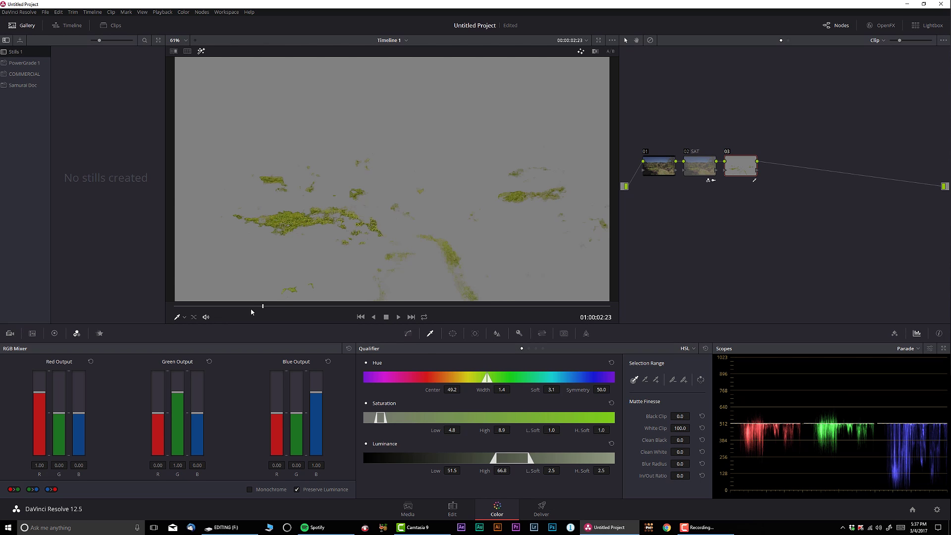
left_click_drag(251, 312, 290, 315)
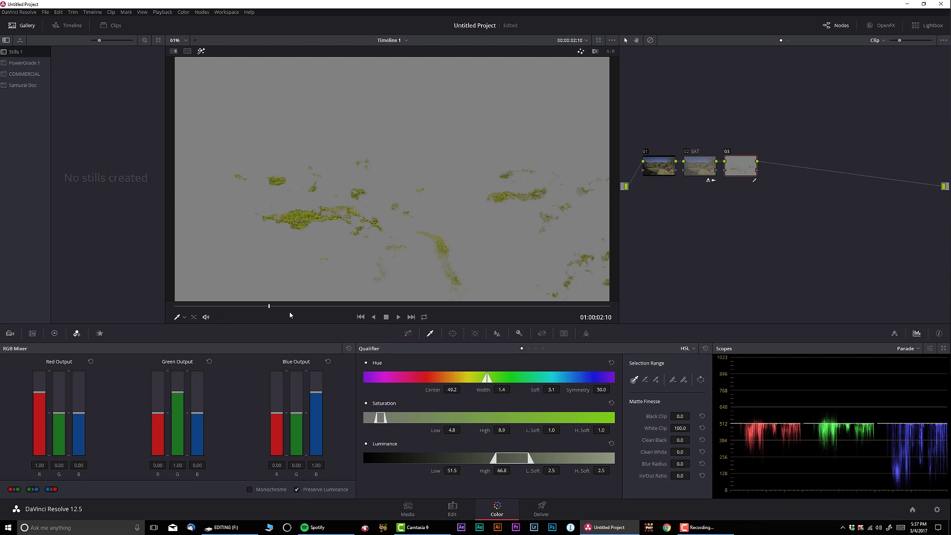
left_click_drag(502, 389, 511, 390)
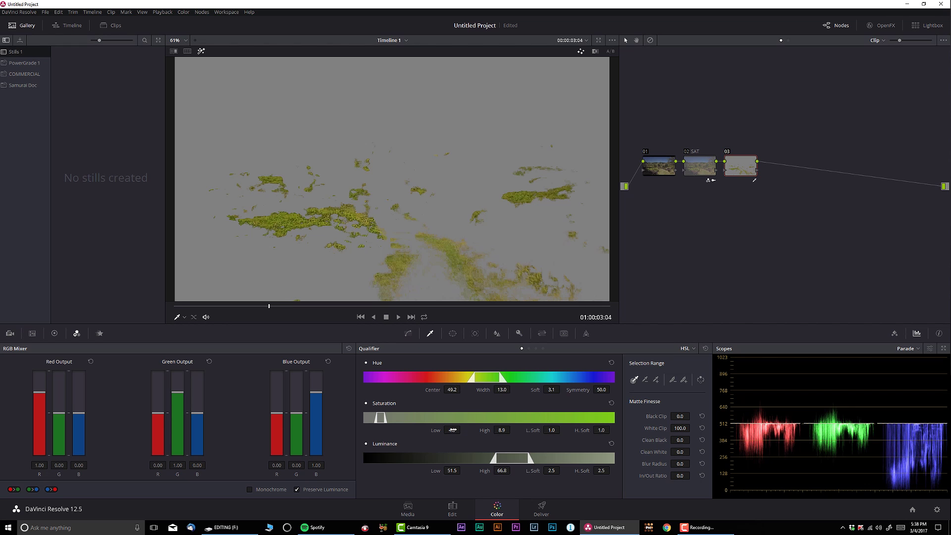
mouse_move(452, 430)
left_mouse_down()
mouse_move(463, 429)
mouse_move(452, 430)
left_mouse_up()
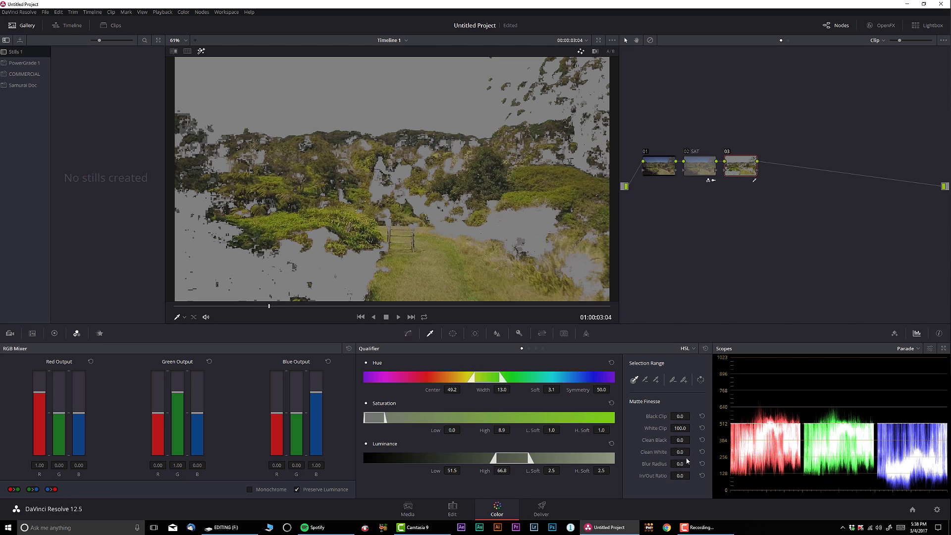
left_click_drag(681, 452, 692, 450)
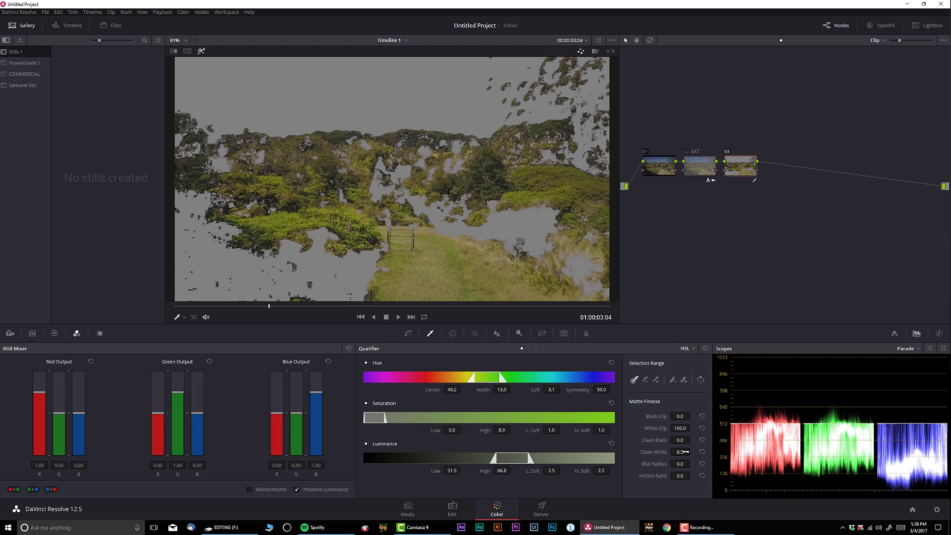
Step: Check the foliage matte across frames and raise the luminance low to 53.9
left_click(255, 306)
left_click_drag(261, 308, 201, 311)
key("j")
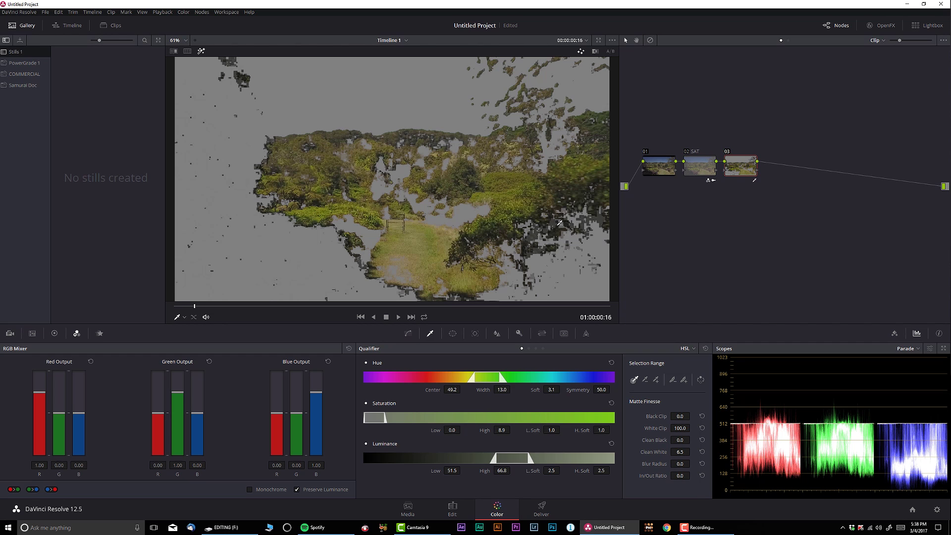
left_click_drag(452, 470, 462, 470)
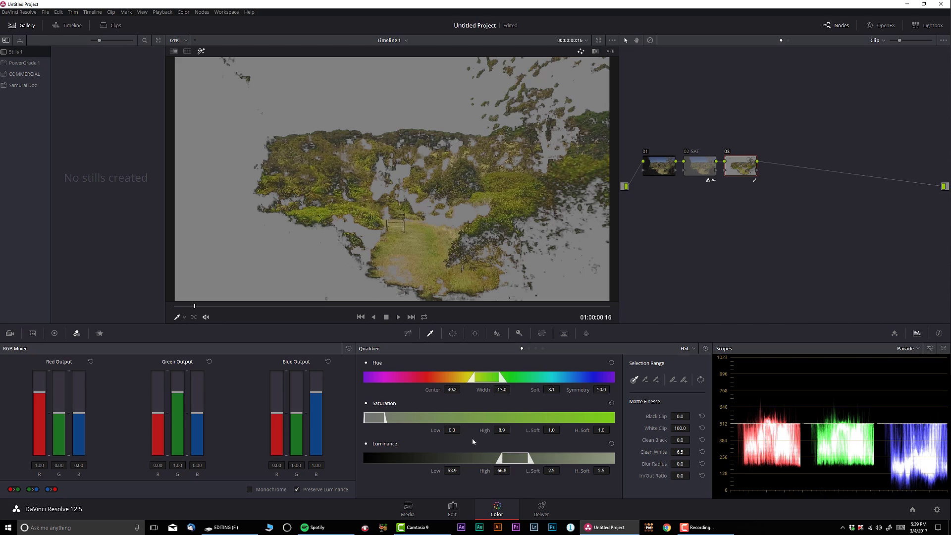
left_click_drag(325, 306, 364, 307)
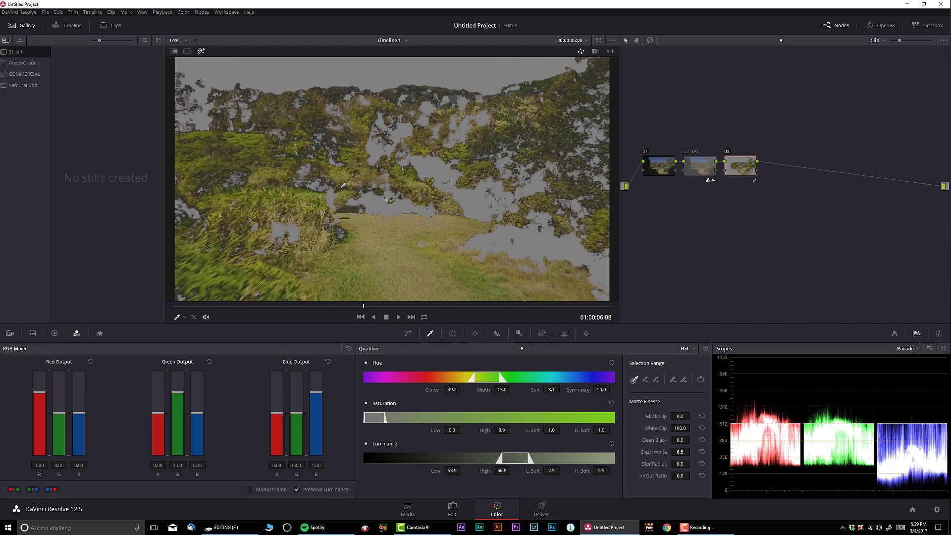
Step: Turn off the highlight matte preview and nudge the gamma balance slightly
left_click(202, 51)
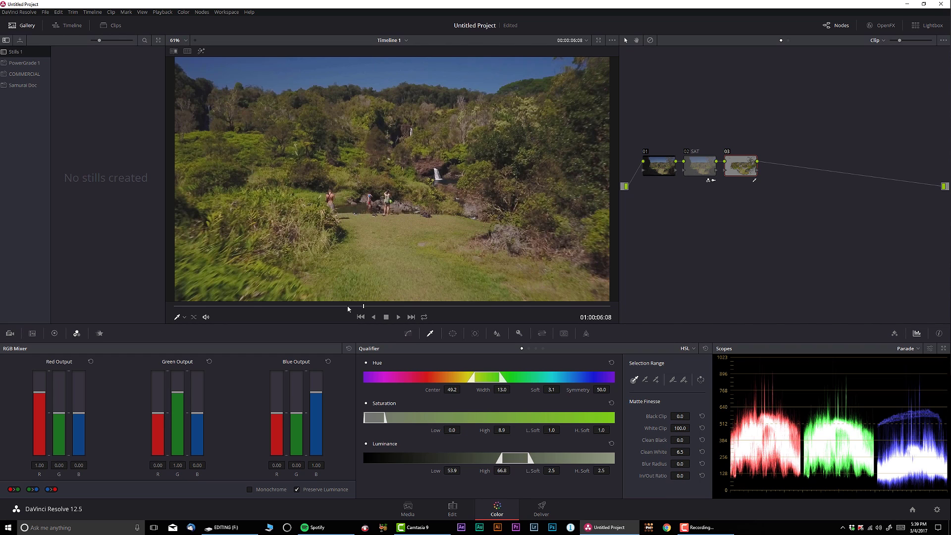
left_click(55, 333)
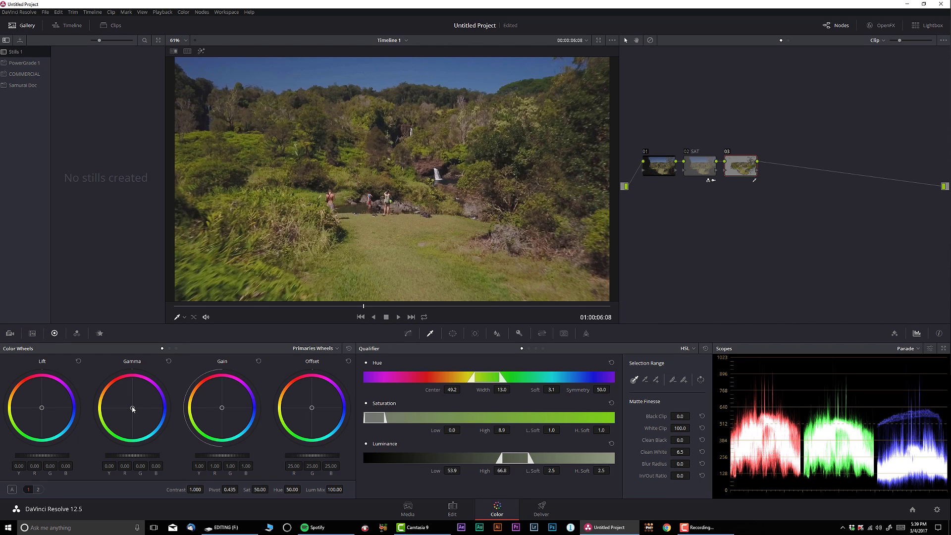
left_click_drag(133, 408, 133, 412)
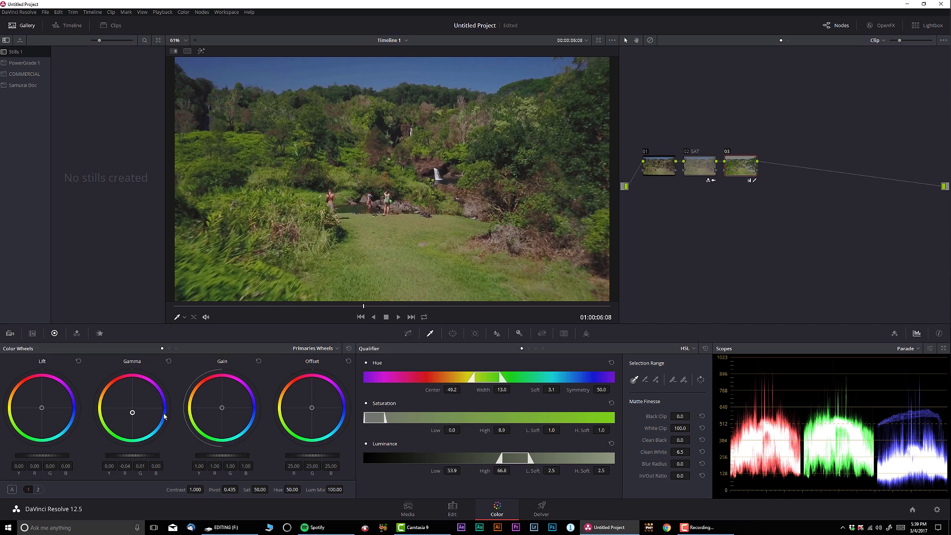
Step: Bypass all nodes and review the gate, waterfall and garden-path shots ungraded
key("alt+d")
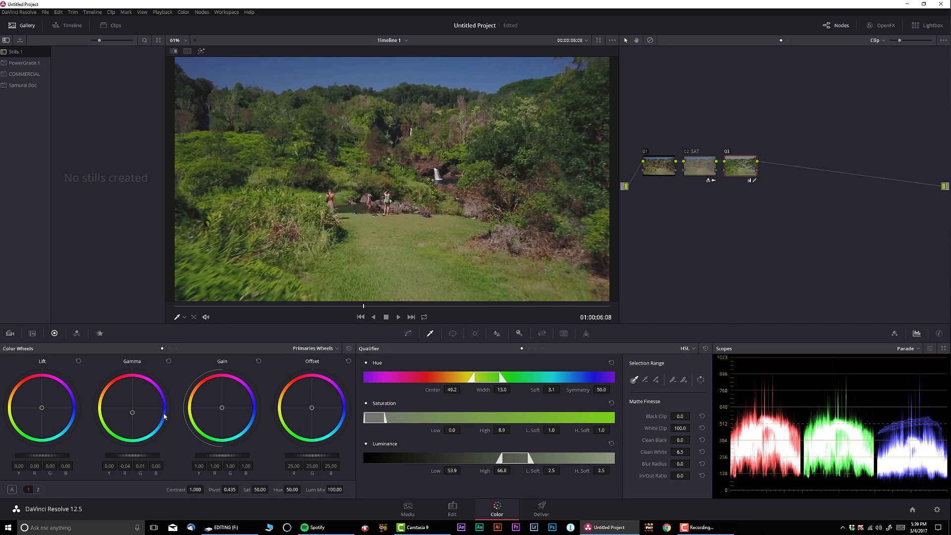
left_click(337, 306)
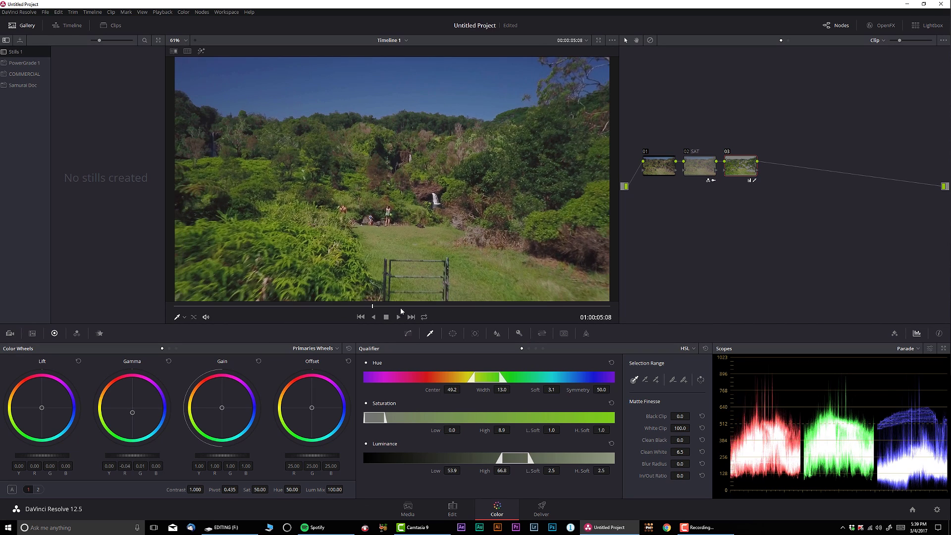
left_click(451, 308)
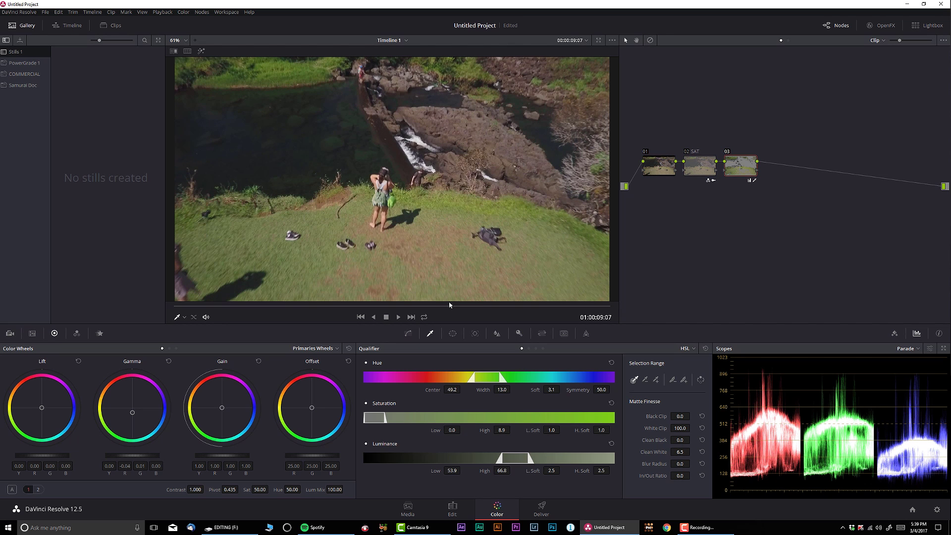
left_click_drag(460, 306, 489, 306)
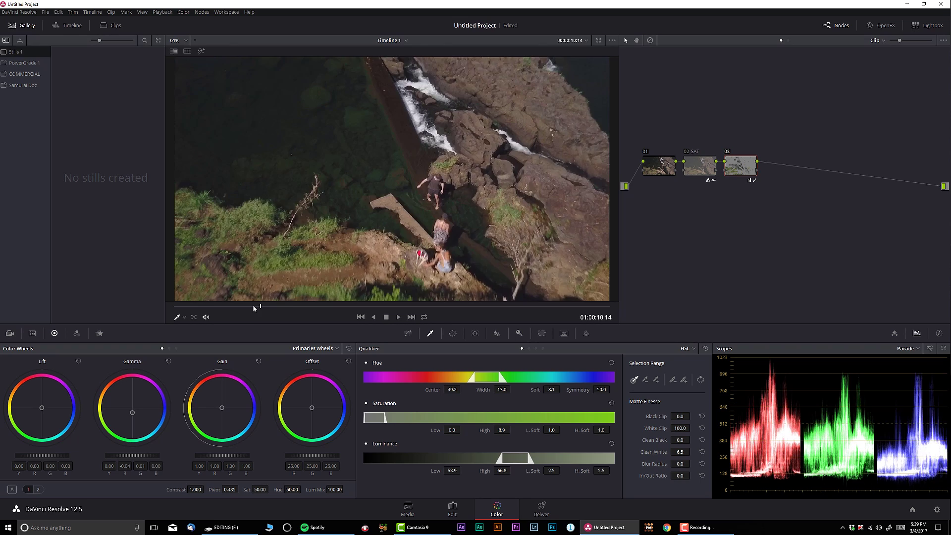
left_click_drag(254, 307, 237, 307)
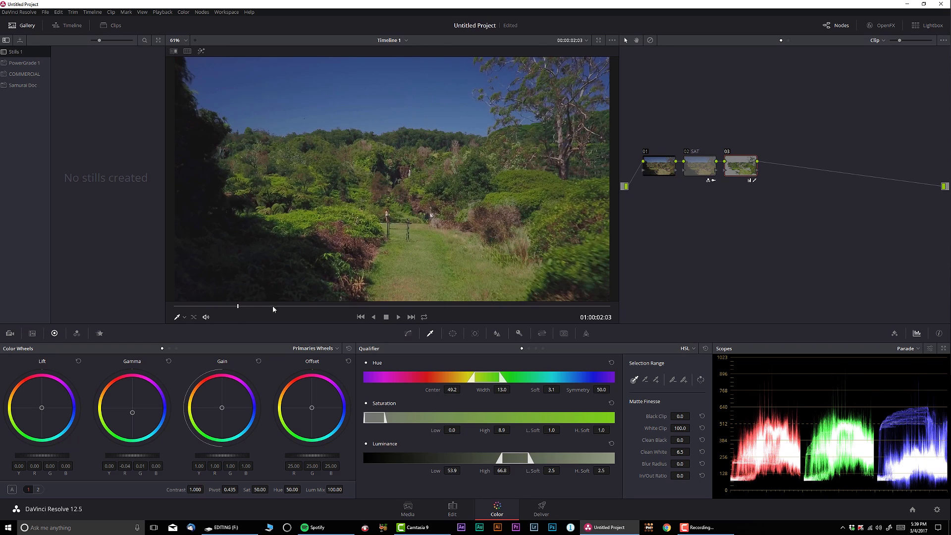
Step: On frame 01:00:02:08, label node 03 'Greens' and add serial node 04 after it
left_click(247, 307)
left_click(244, 307)
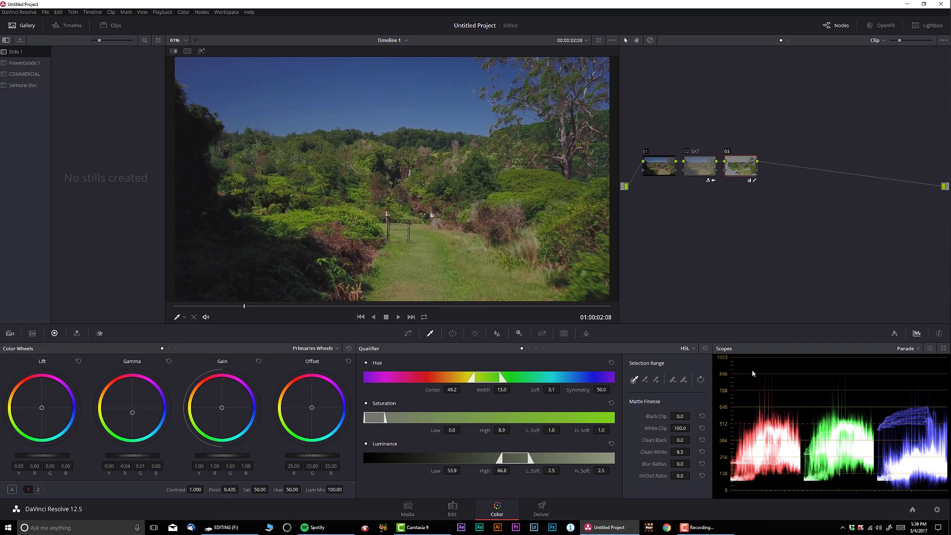
right_click(744, 164)
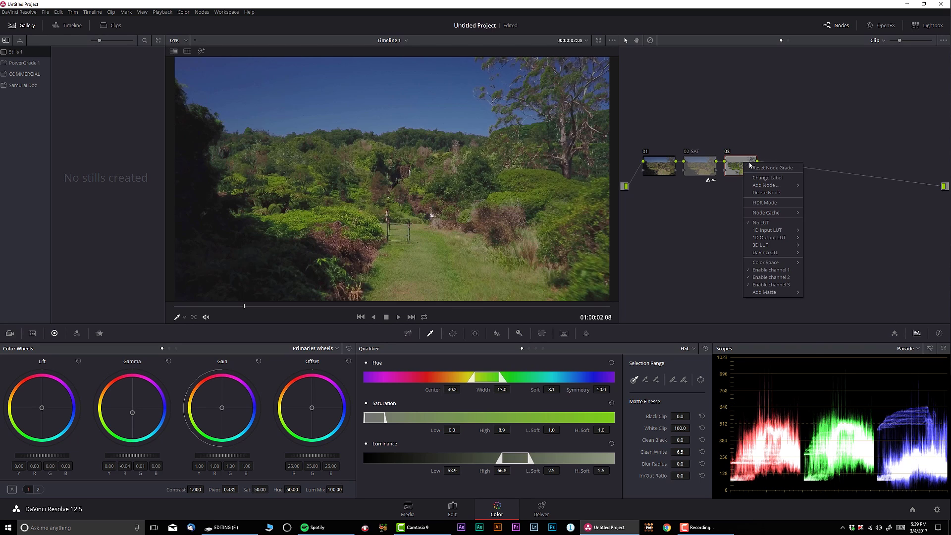
left_click(770, 177)
type("Gr")
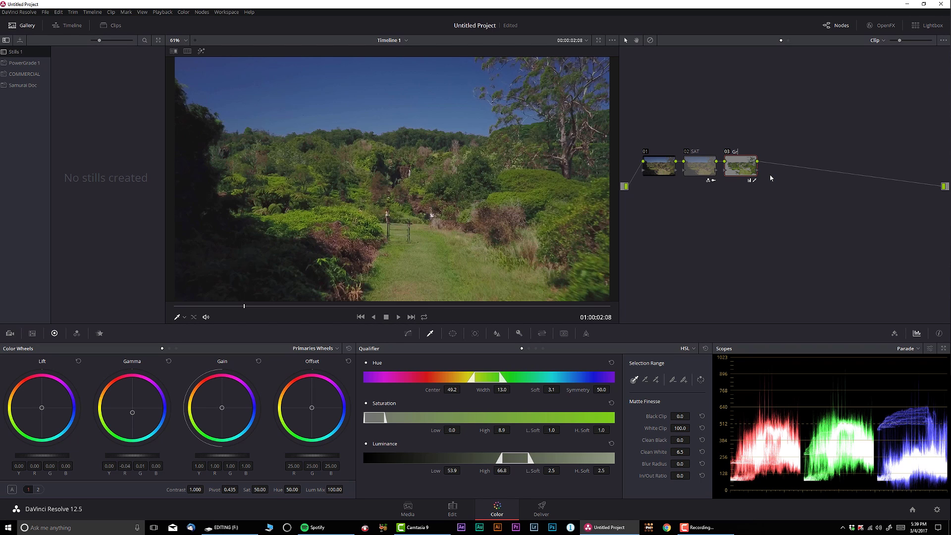
type("eens")
key("Return")
key("alt+s")
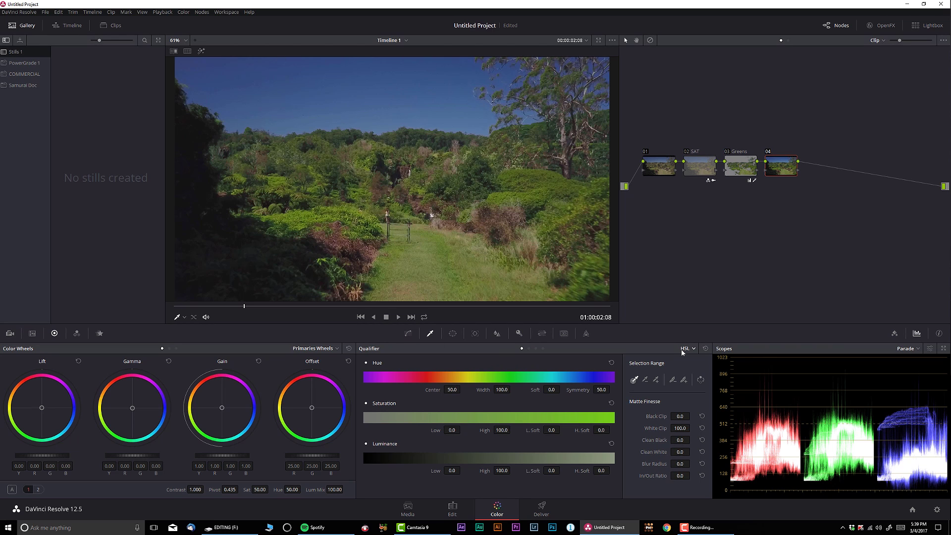
Step: Switch node 04's curves to Hue vs Hue and sample the sky's hue
left_click(408, 335)
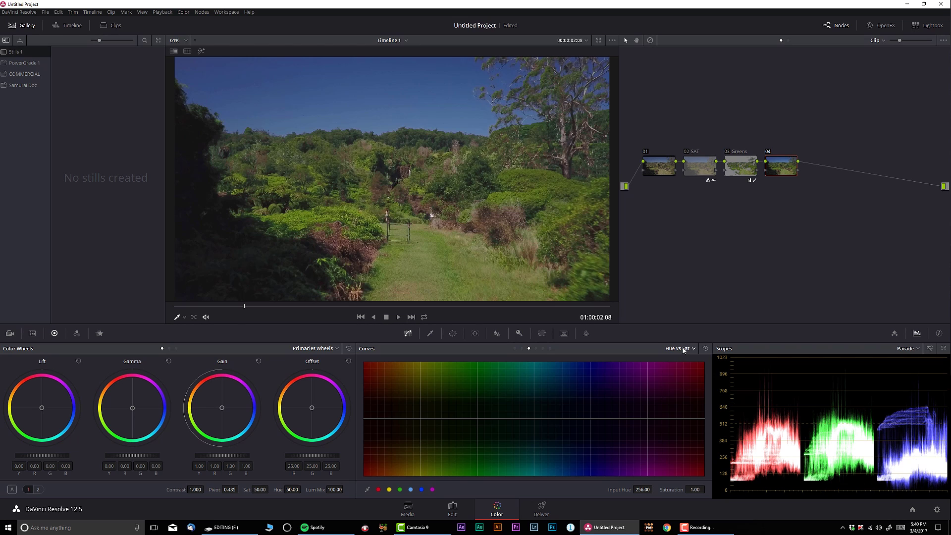
left_click(681, 348)
left_click(688, 367)
left_click(287, 64)
Step: Widen the sky hue range and rotate it gently toward a deeper blue
left_click_drag(574, 419, 577, 474)
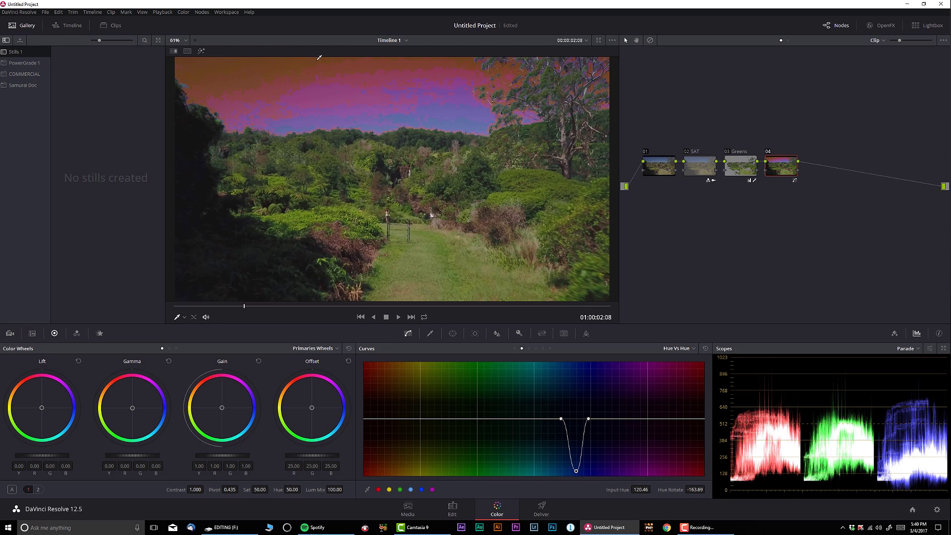
scroll(413, 97, "up", 5)
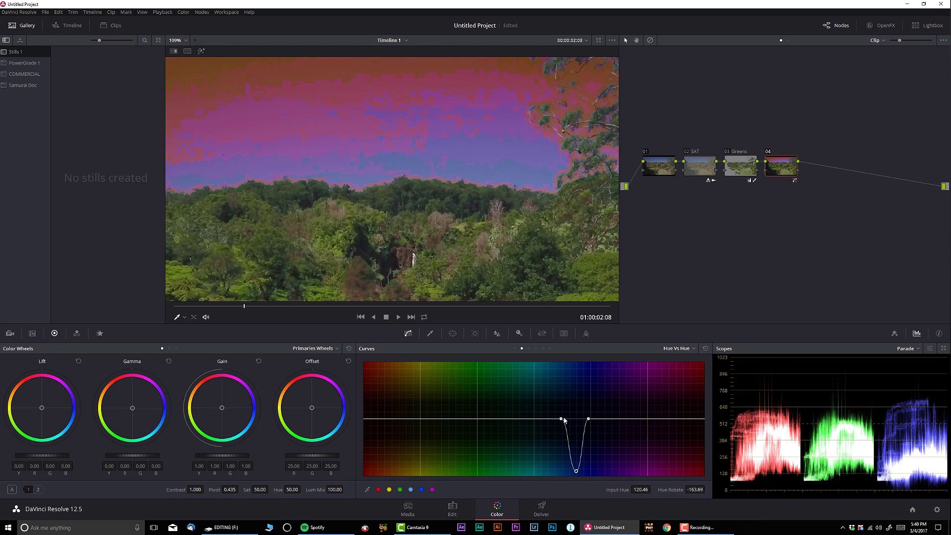
left_click_drag(561, 419, 542, 419)
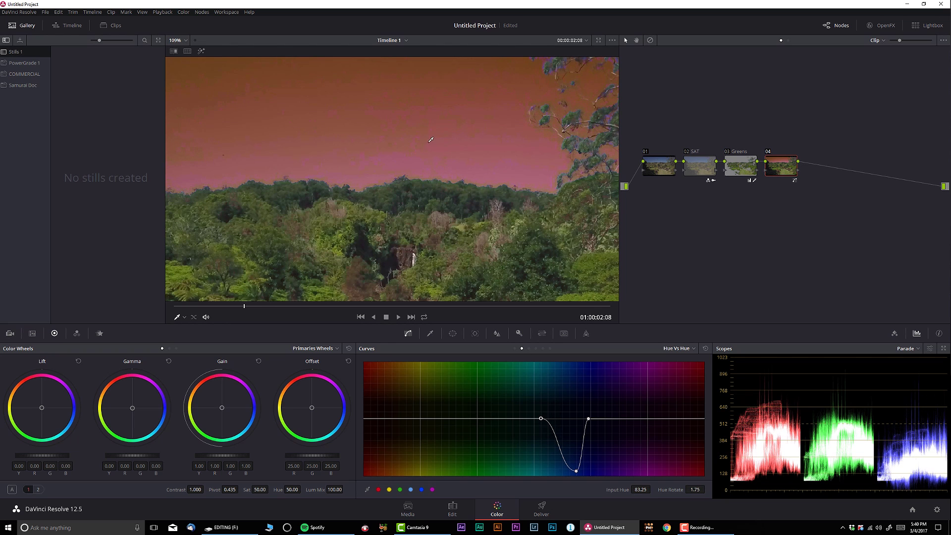
scroll(397, 129, "up", 5)
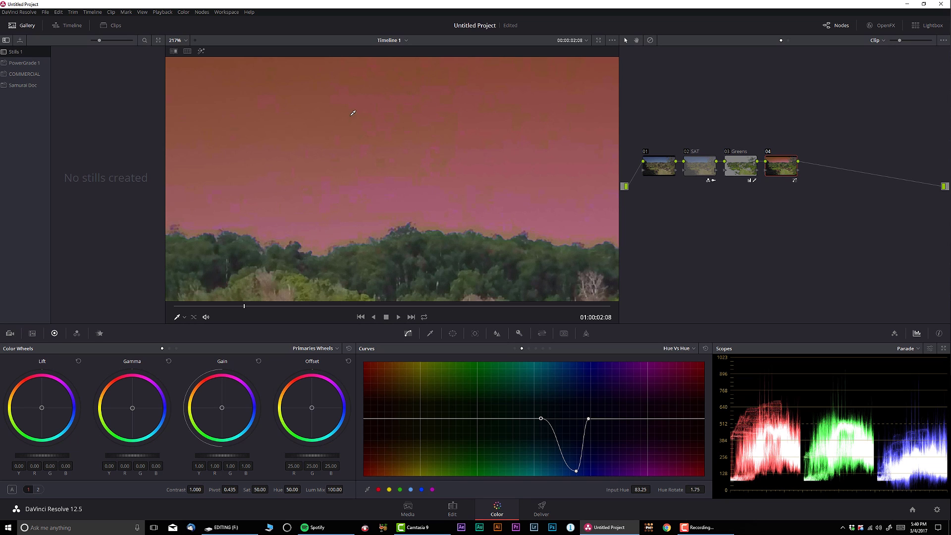
left_click_drag(588, 418, 603, 420)
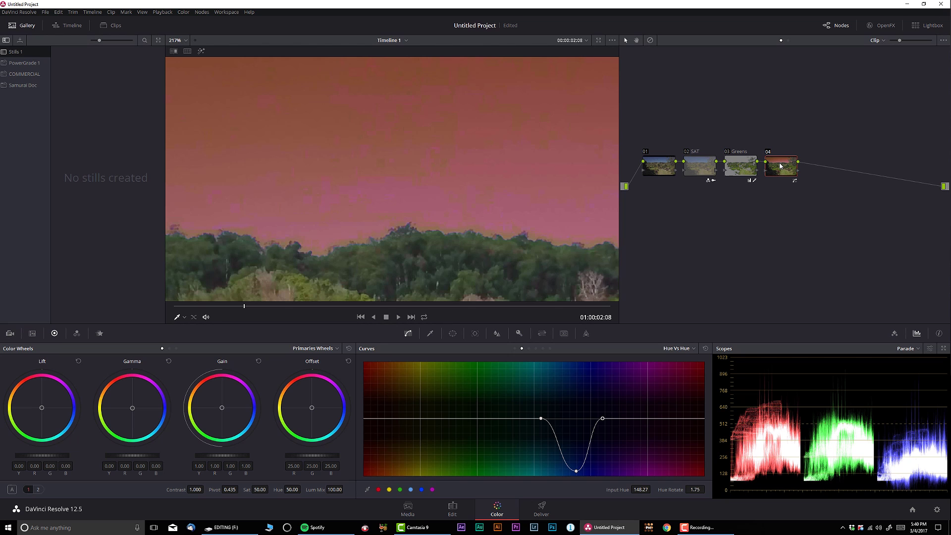
key("shift+z")
left_click_drag(576, 469, 572, 414)
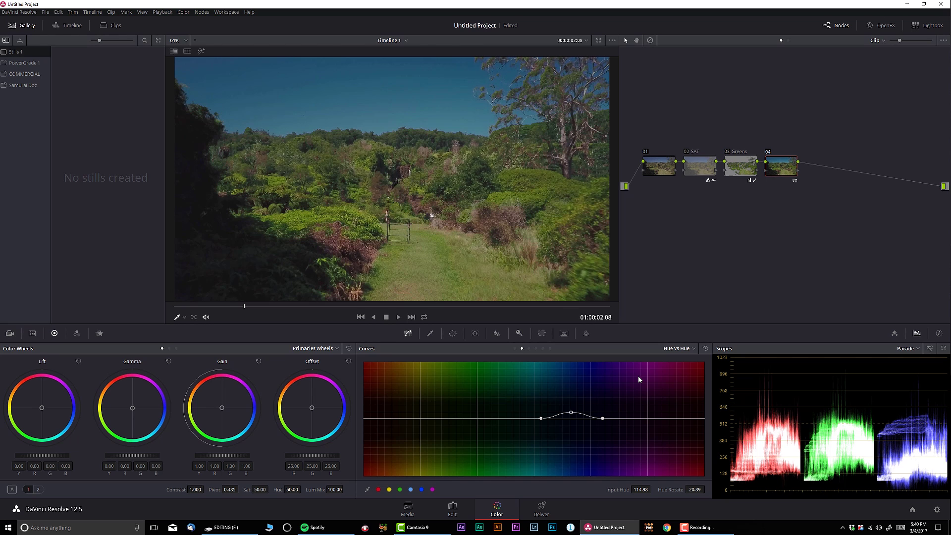
Step: Toggle node 04 off and on to compare, then play back to frame 01:00:00:09
left_click(767, 152)
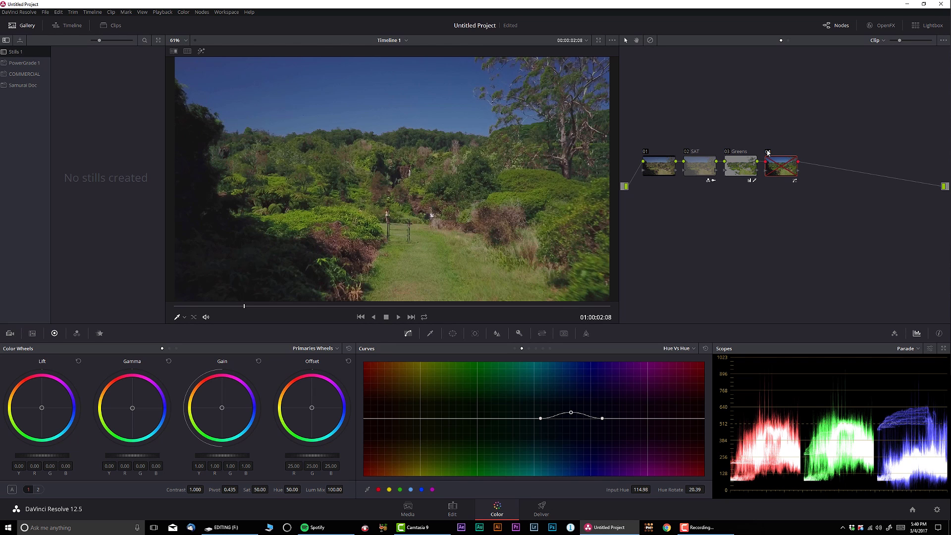
left_click(768, 152)
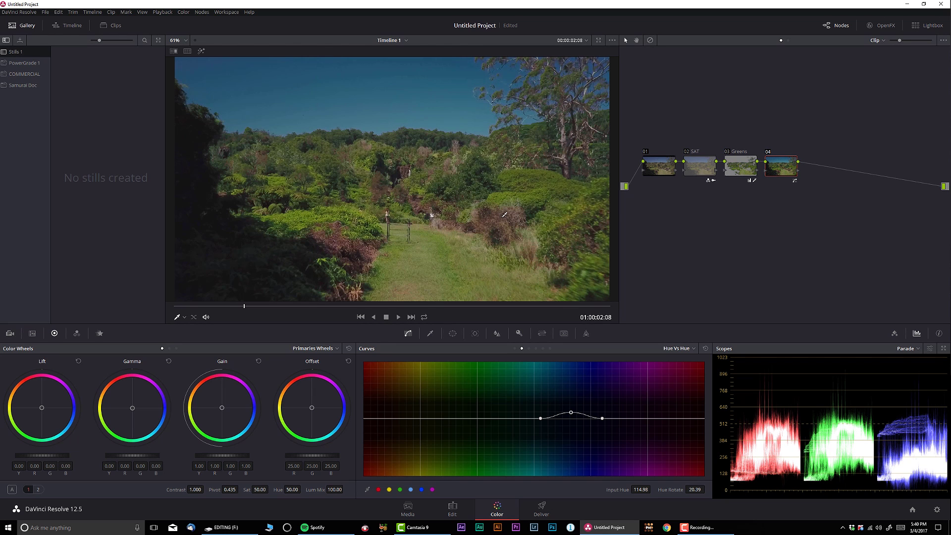
left_click_drag(259, 306, 186, 306)
key("j")
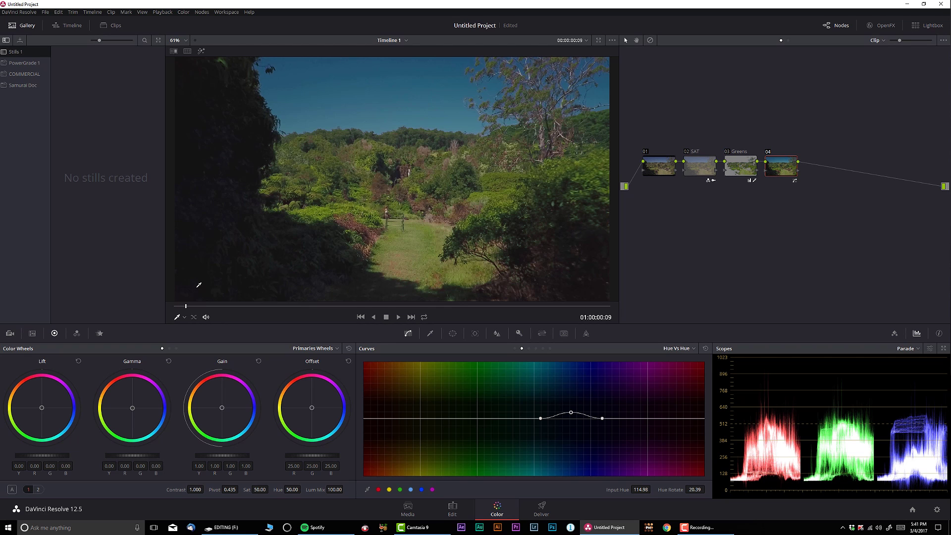
Step: Label node 04 'HUE' and add serial node 05 after it
right_click(780, 164)
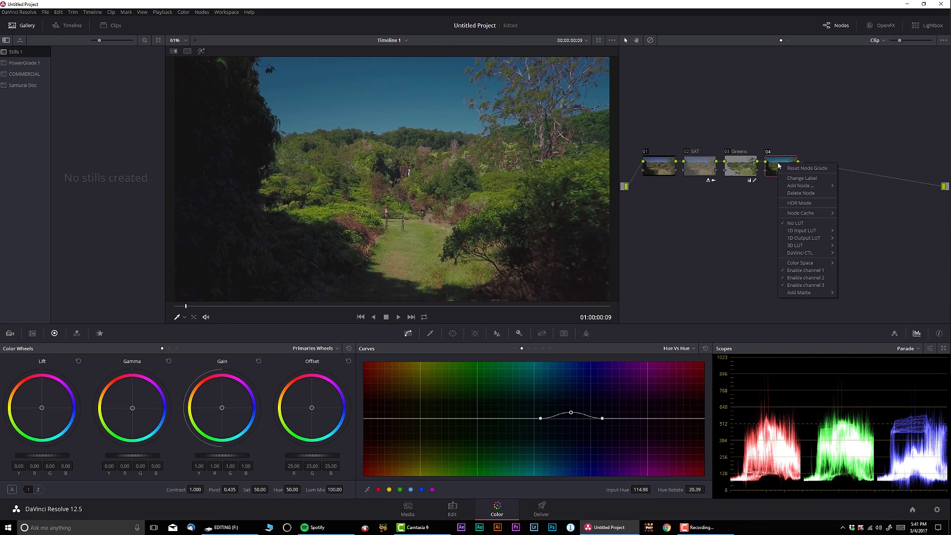
left_click(794, 179)
type("HUE")
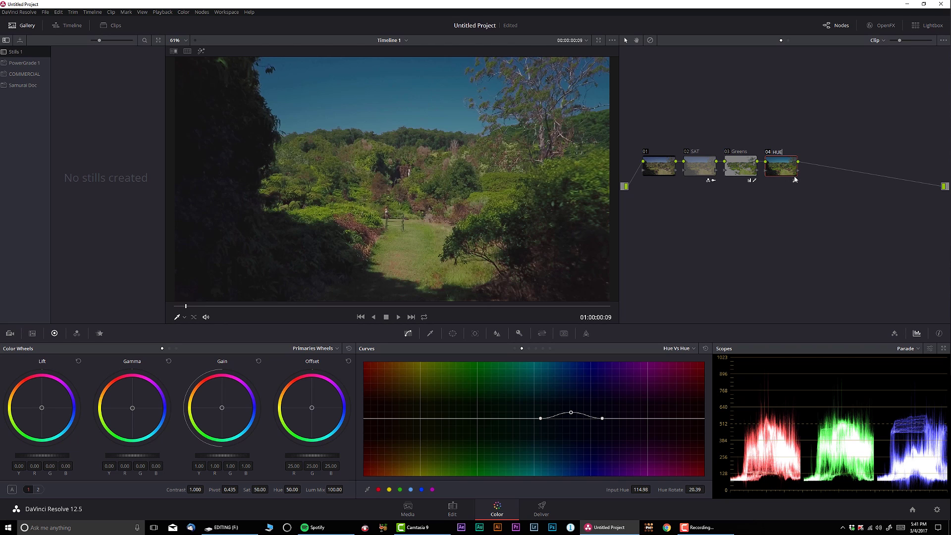
key("alt+s")
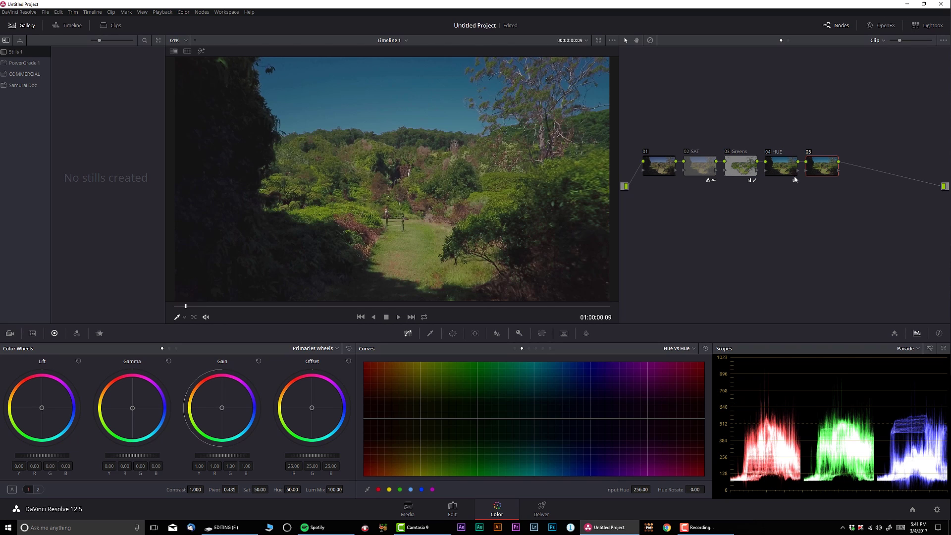
Step: Angle a softened gradient window over the sky from the top-left and lower gamma to -0.04
left_click(453, 334)
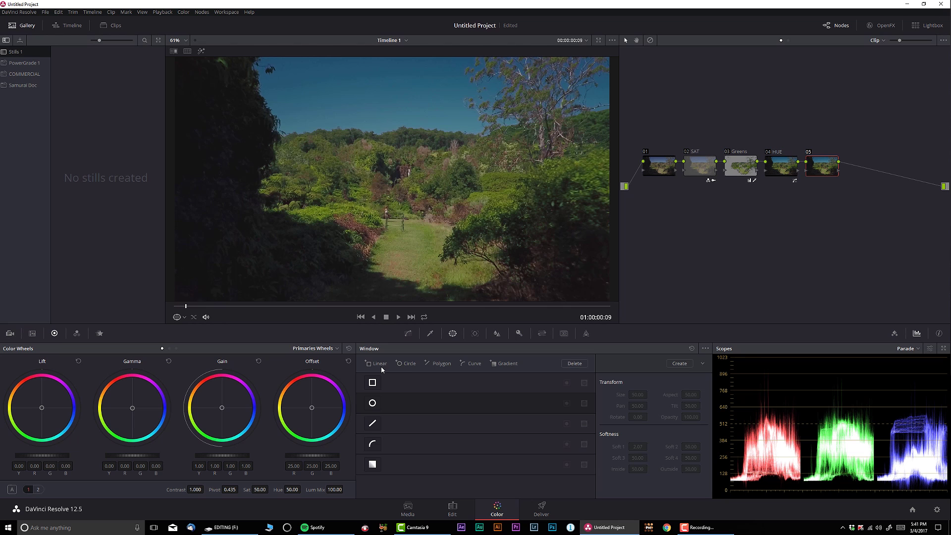
left_click(372, 465)
left_click_drag(394, 179, 407, 70)
left_click_drag(242, 305, 264, 306)
left_click_drag(406, 70, 262, 60)
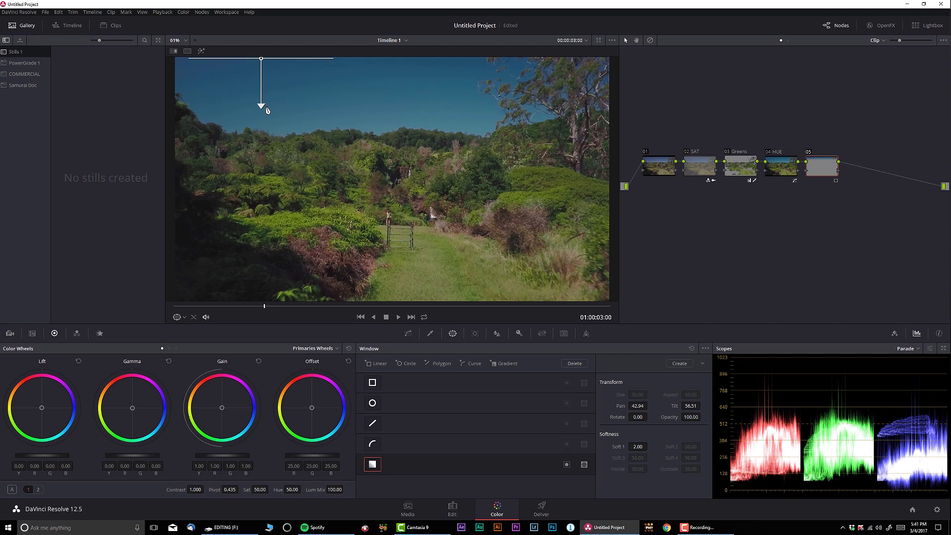
left_click_drag(268, 111, 292, 143)
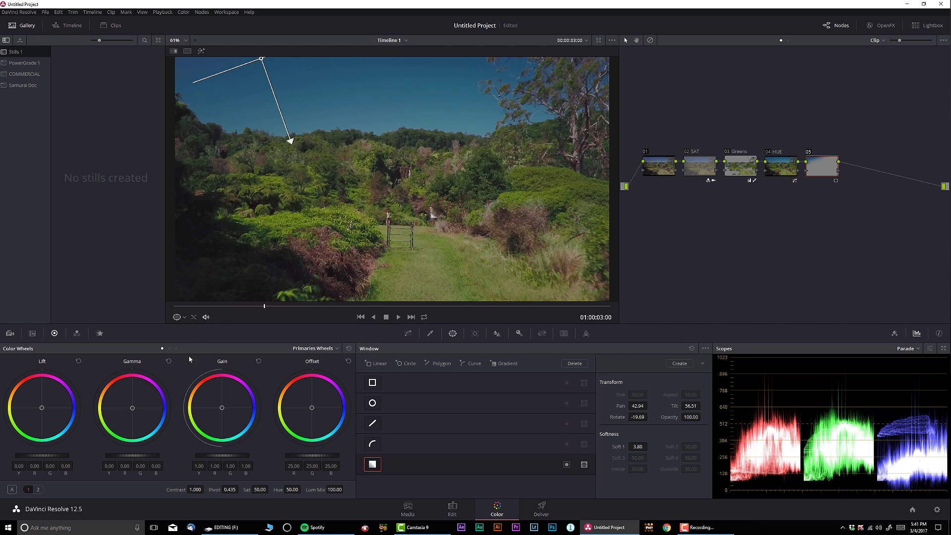
left_click_drag(157, 456, 134, 456)
left_click_drag(291, 142, 271, 155)
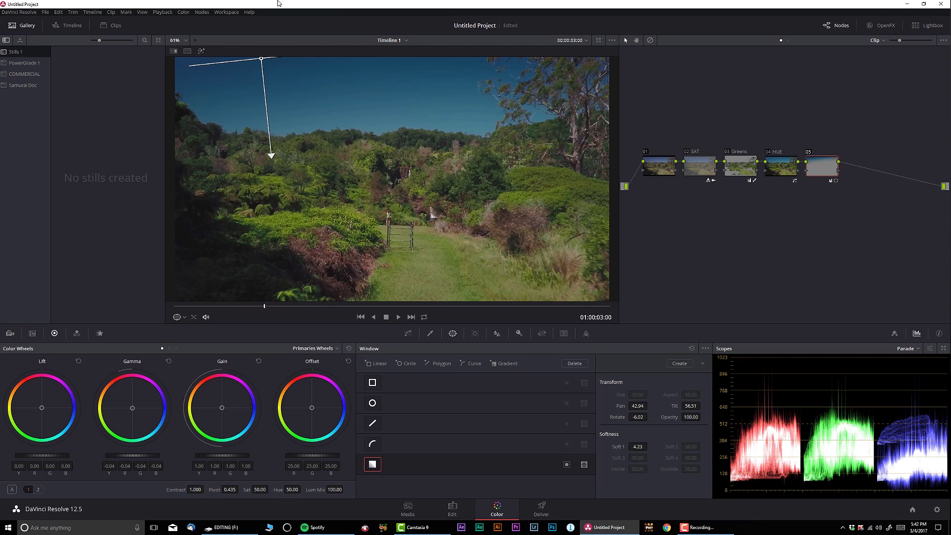
mouse_move(271, 306)
left_mouse_down()
mouse_move(231, 304)
mouse_move(277, 306)
left_mouse_up()
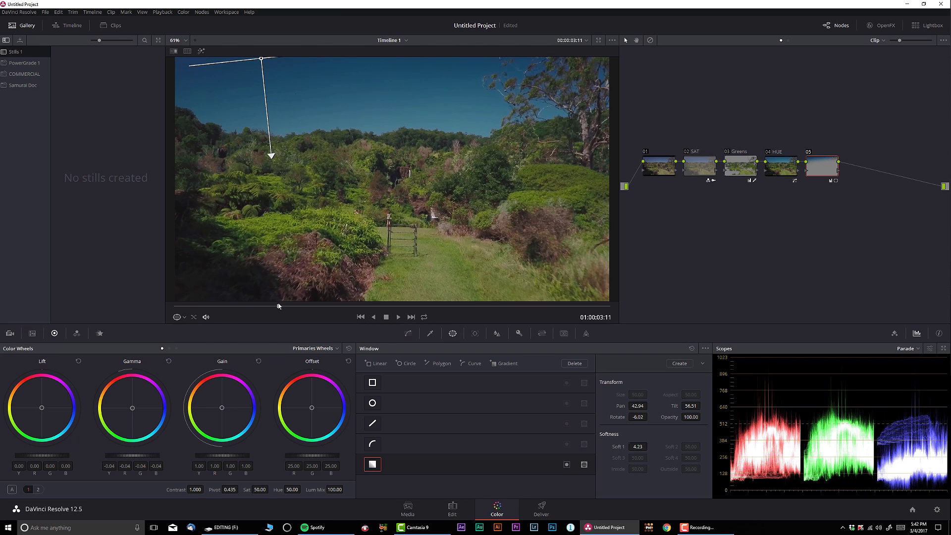
key("alt+d")
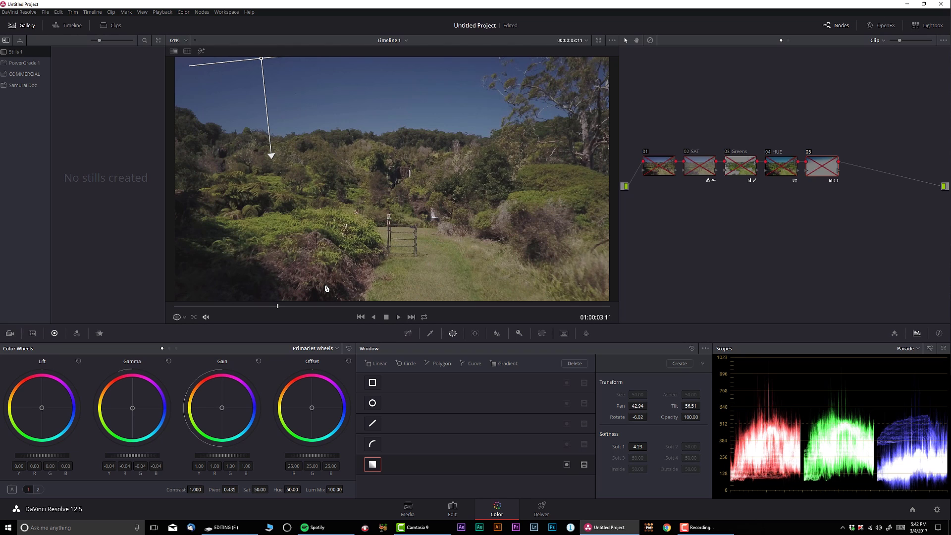
key("alt+d")
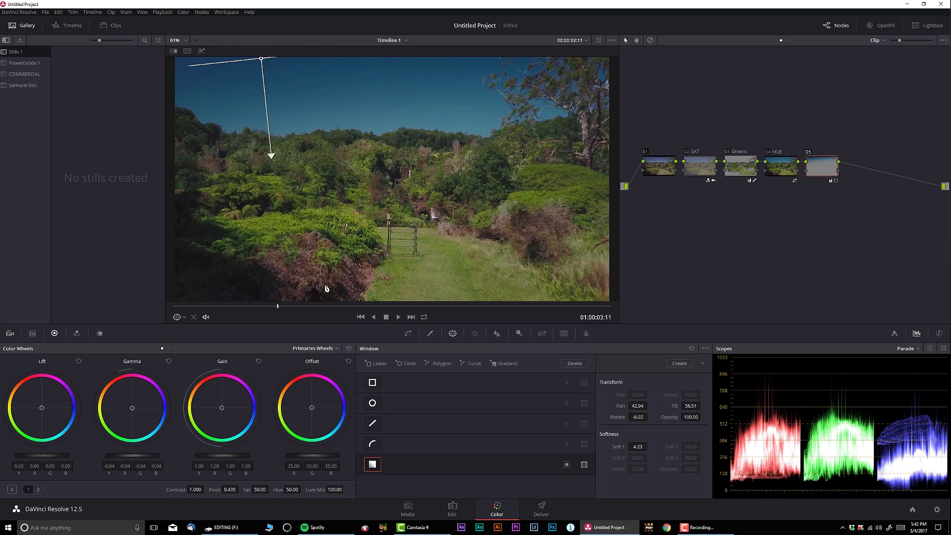
left_click_drag(300, 306, 385, 317)
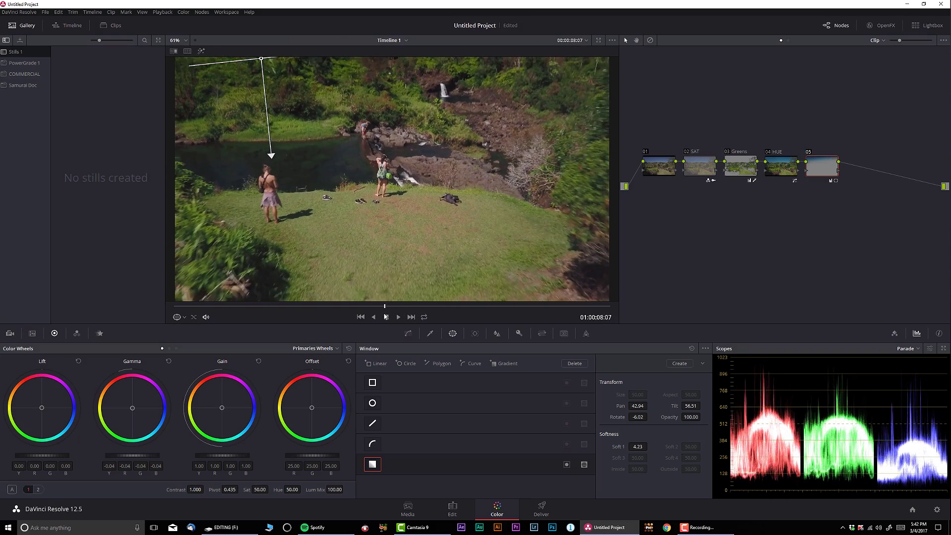
left_click(385, 317)
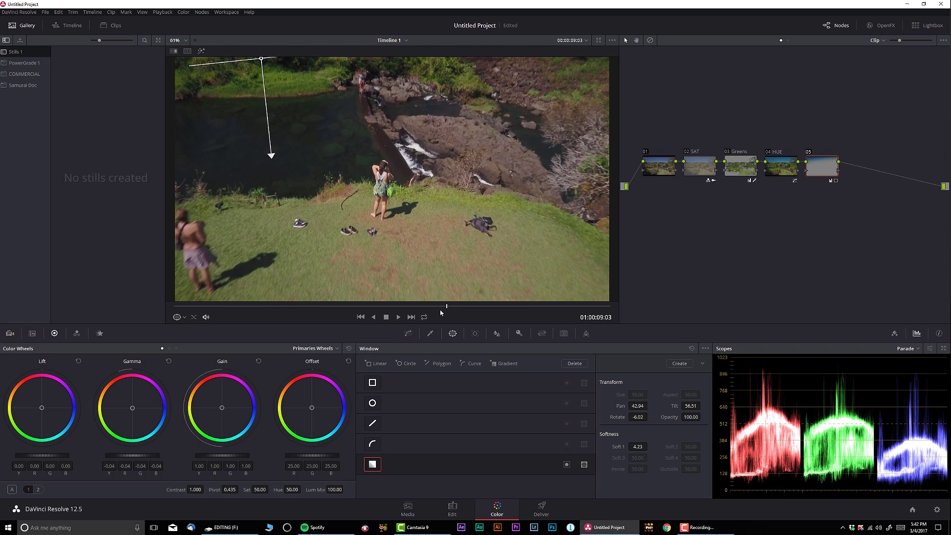
left_click(441, 311)
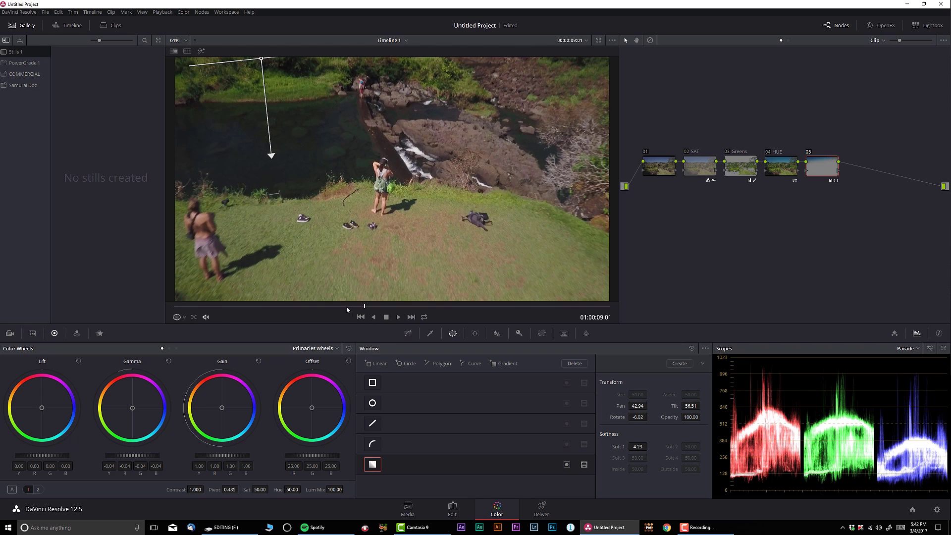
left_click_drag(347, 310, 285, 308)
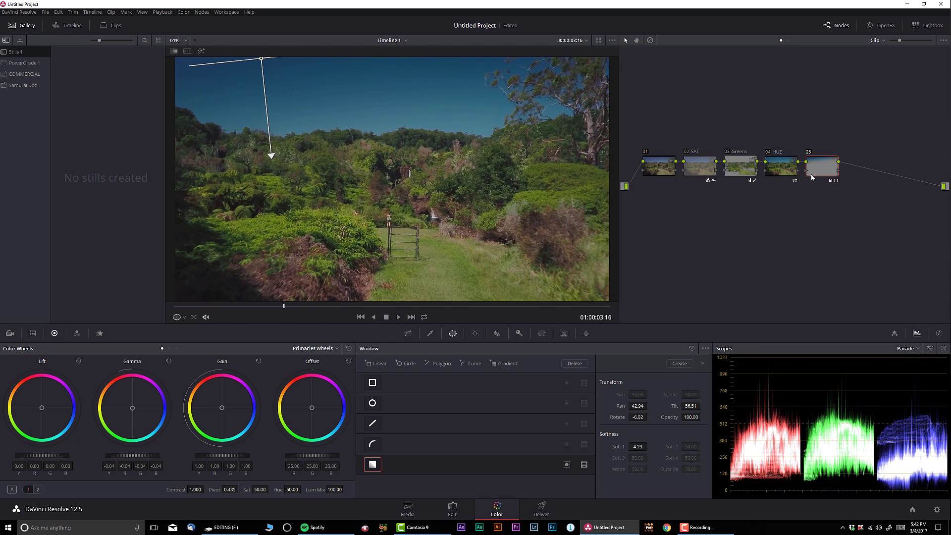
Step: Add parallel node 07 beside node 05 with Alt+P
right_click(814, 171)
left_click(842, 183)
key("alt+p")
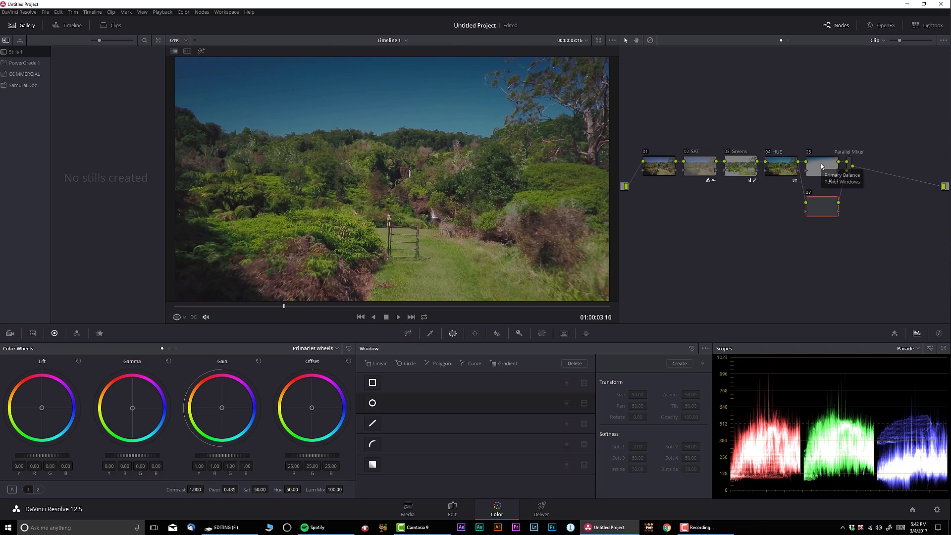
Step: Label node 05 'Gradient' and node 07 'Light'
right_click(824, 166)
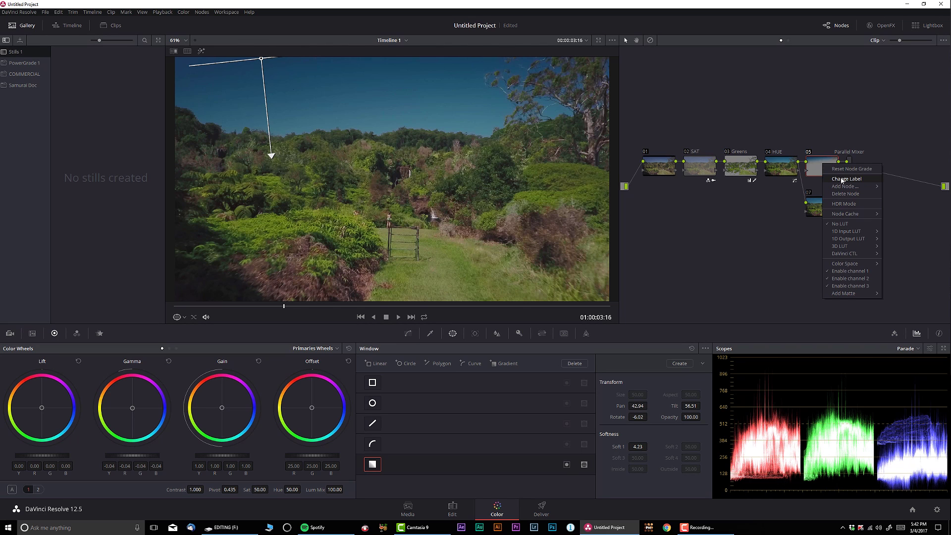
left_click(841, 179)
type("Gradien")
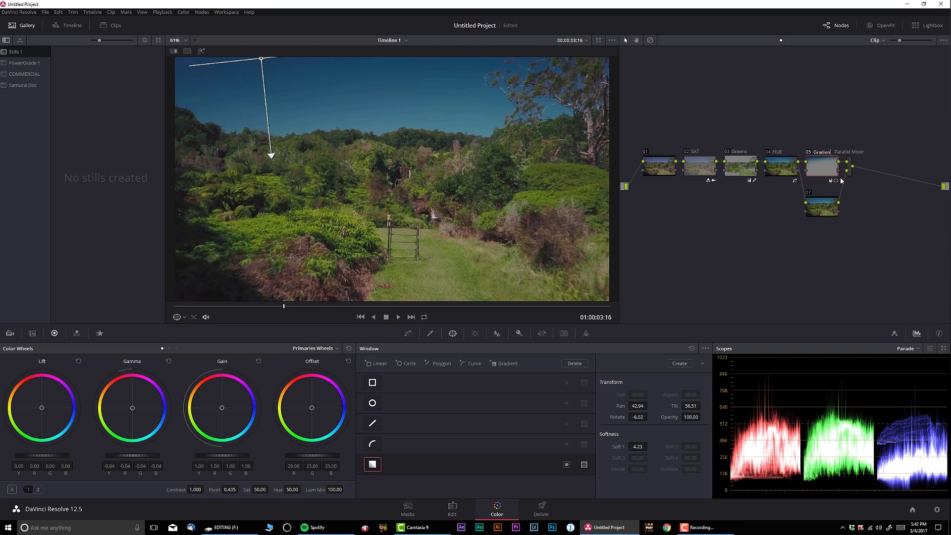
type("t")
key("Return")
left_click(825, 211)
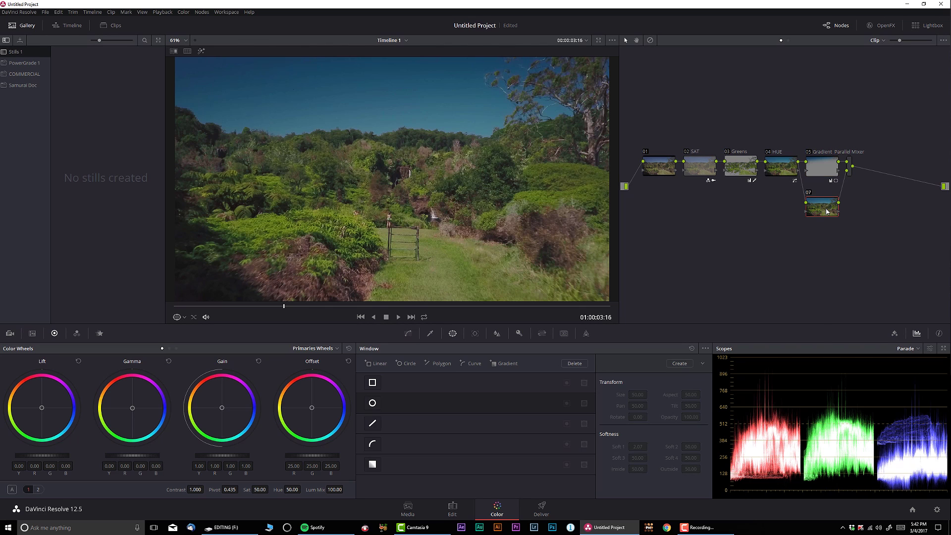
right_click(824, 211)
left_click(848, 229)
type("Light")
Step: Turn on a gradient window for the Light node, rotate it, shift it left, and enable Highlight
left_click(408, 333)
left_click(452, 333)
left_click(373, 465)
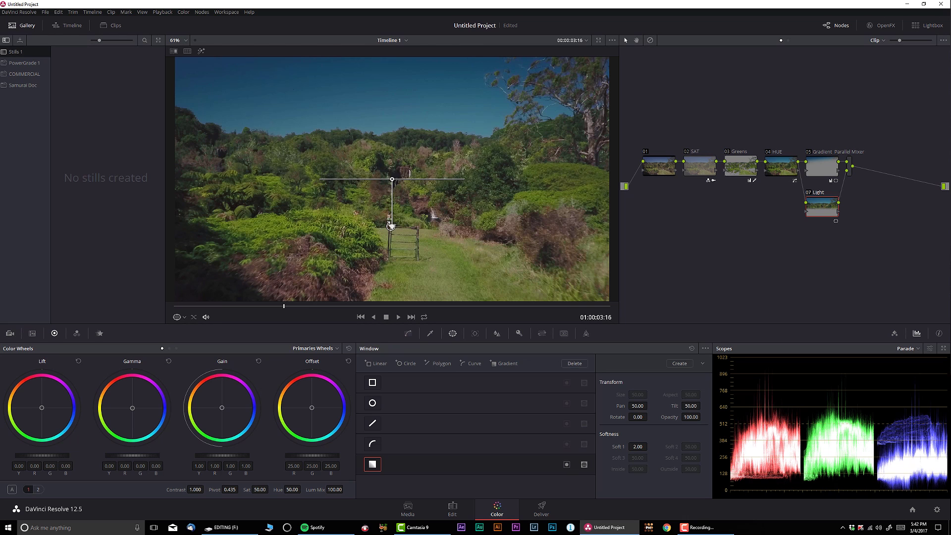
left_click_drag(392, 227, 516, 140)
left_click_drag(394, 180, 302, 191)
left_click(201, 51)
scroll(343, 176, "down", 2)
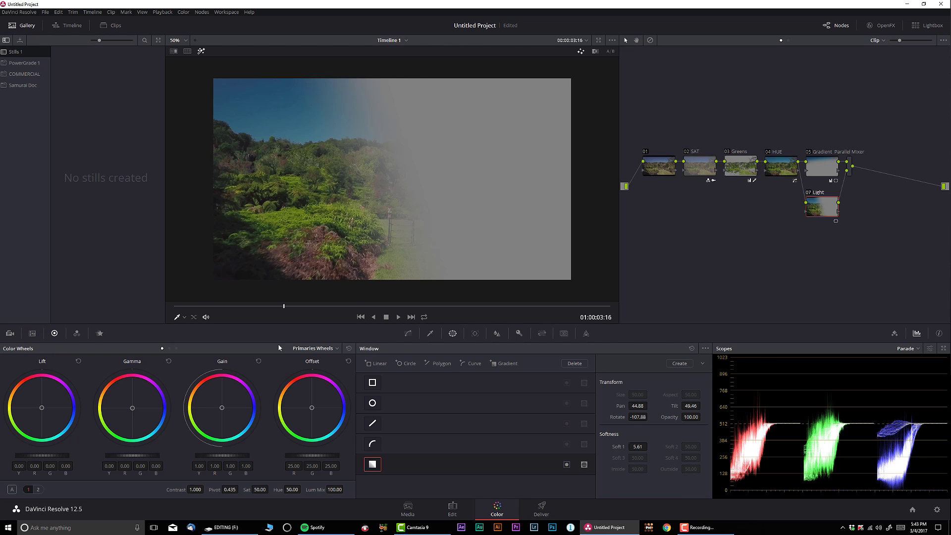
Step: Show Power Window controls on the viewer, then move the gradient down-left and widen its softness
left_click(186, 319)
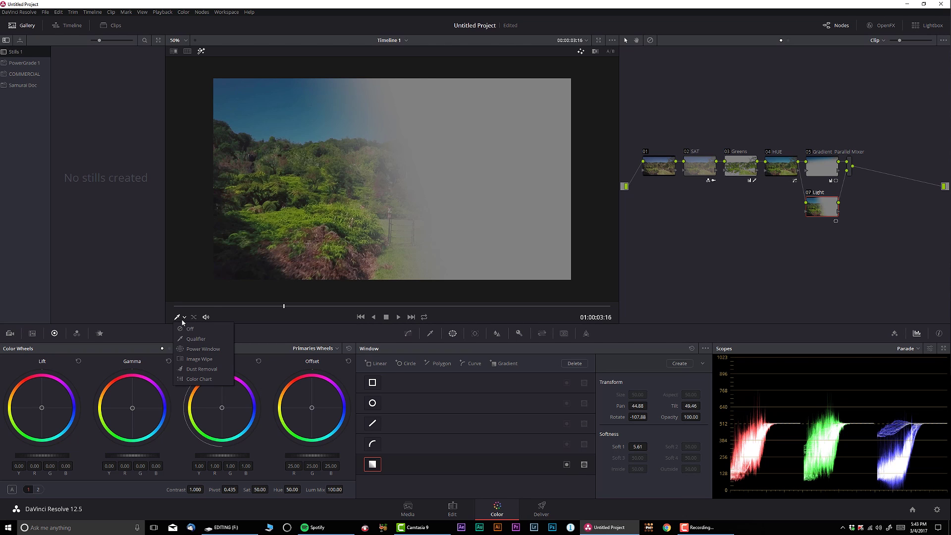
left_click(188, 351)
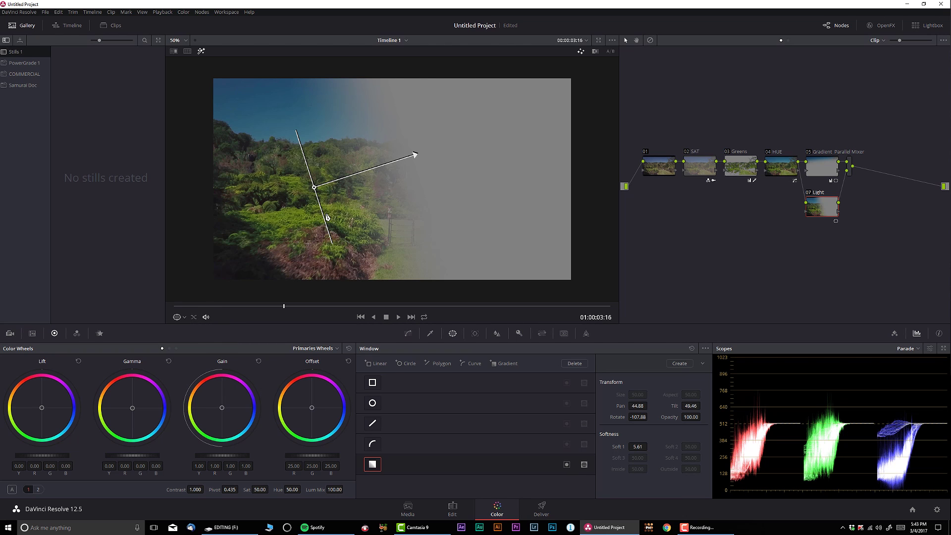
left_click_drag(314, 191, 235, 213)
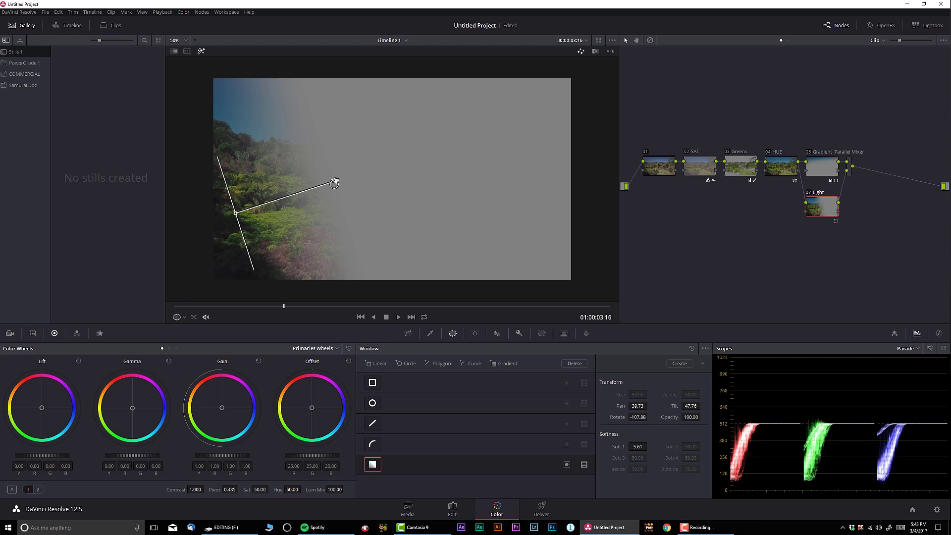
left_click_drag(335, 182, 455, 134)
left_click_drag(235, 214, 213, 249)
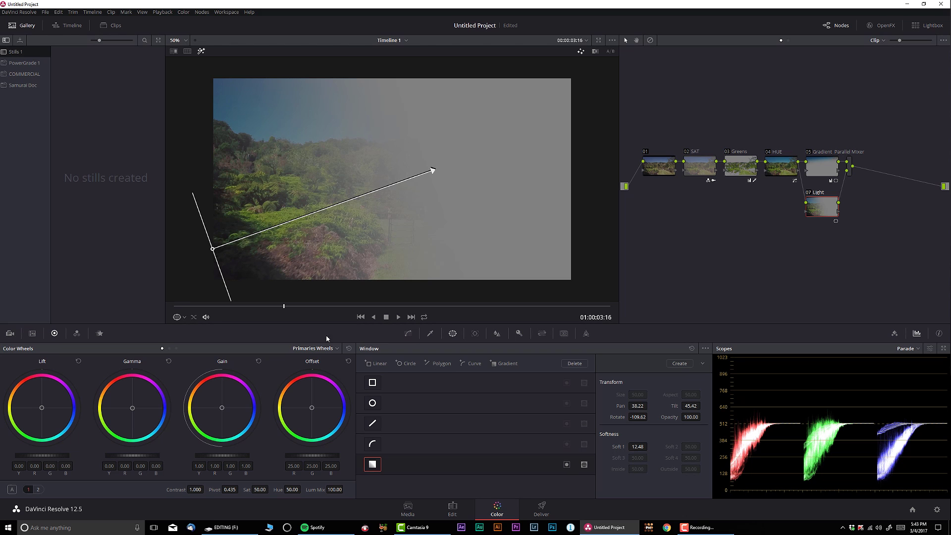
Step: Key the Light node's brighter tones with luminance low 55.3 and low softness 6.0
left_click(431, 335)
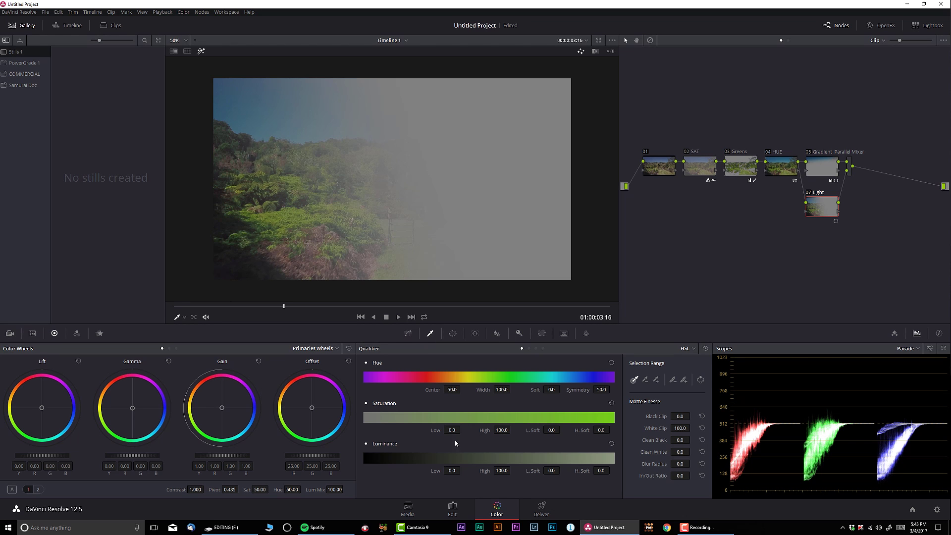
left_click_drag(456, 471, 463, 471)
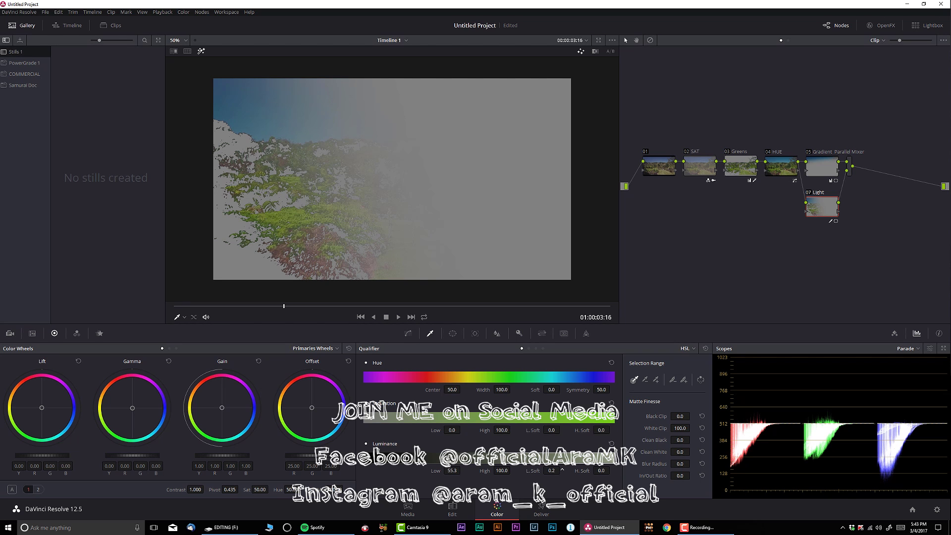
left_click_drag(562, 469, 562, 469)
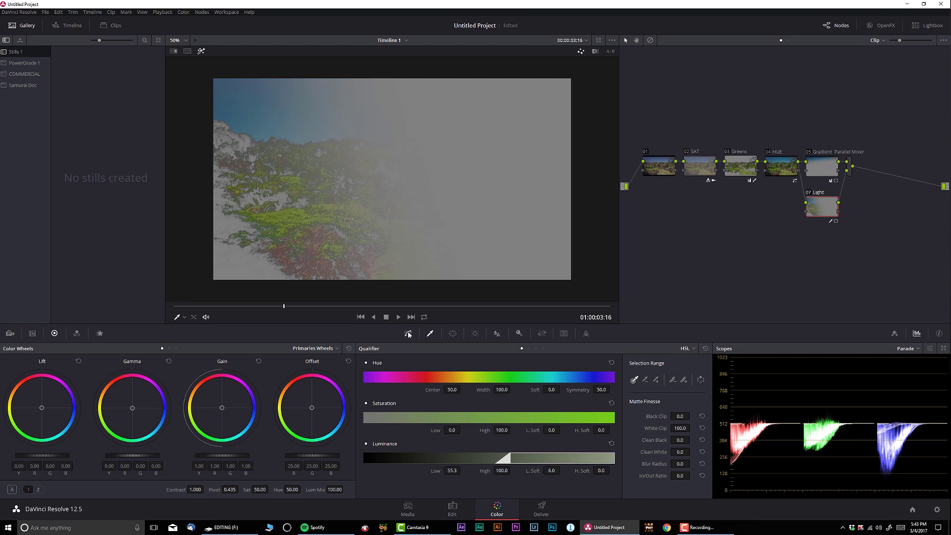
left_click(408, 334)
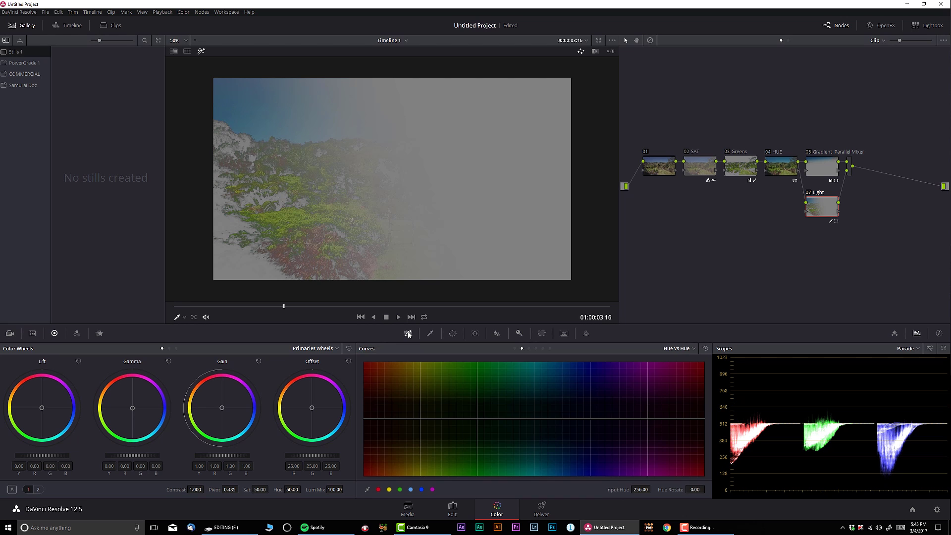
Step: Turn off Highlight, lift the Light node's custom curve, and pull gamma blue to -0.06
left_click(201, 51)
left_click(677, 349)
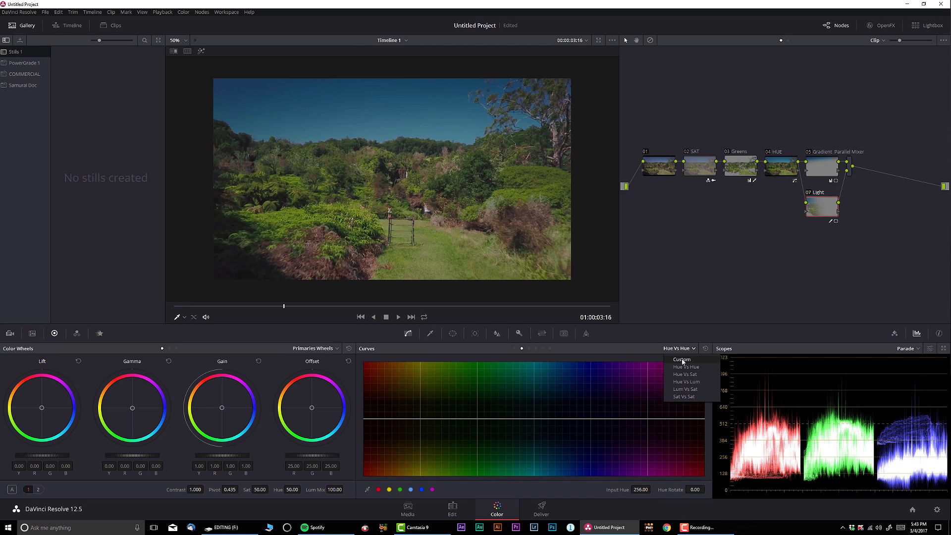
left_click(681, 362)
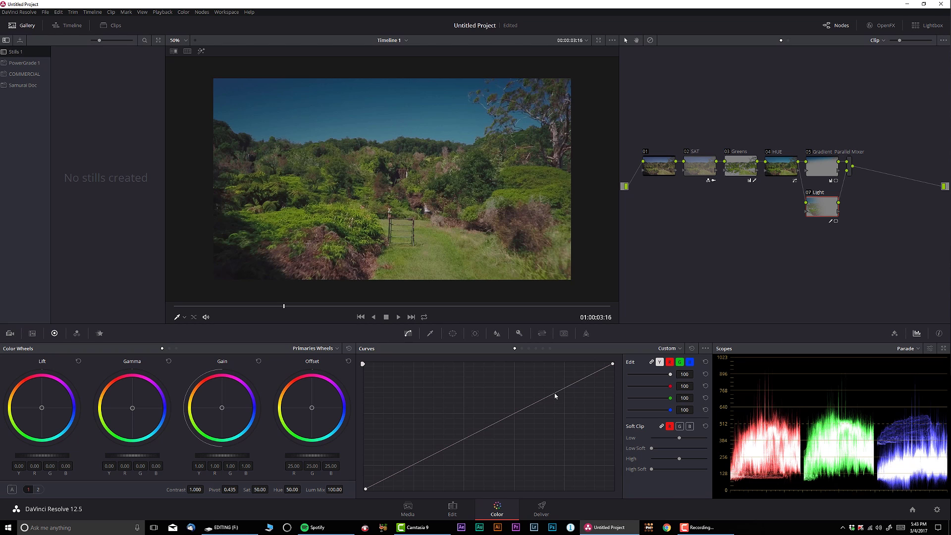
left_click_drag(555, 396, 545, 386)
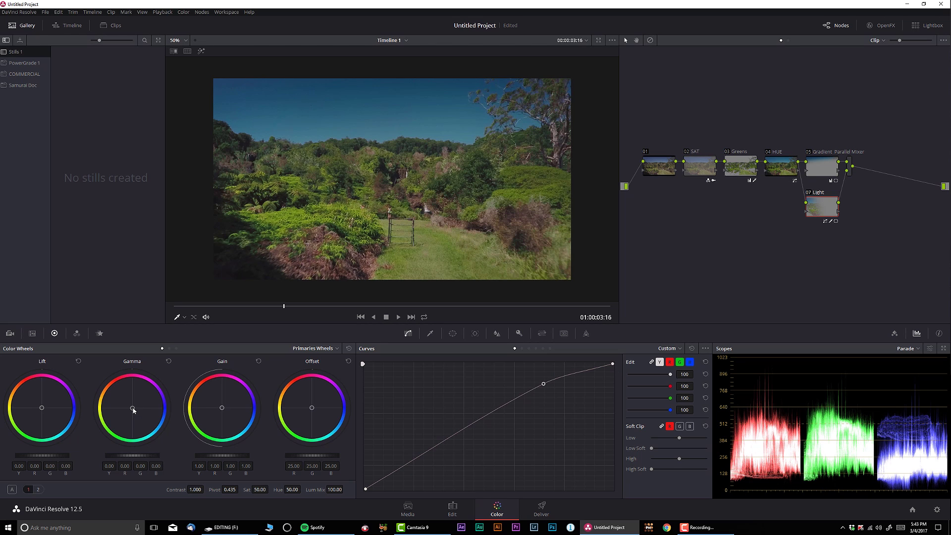
left_click_drag(133, 410, 125, 407)
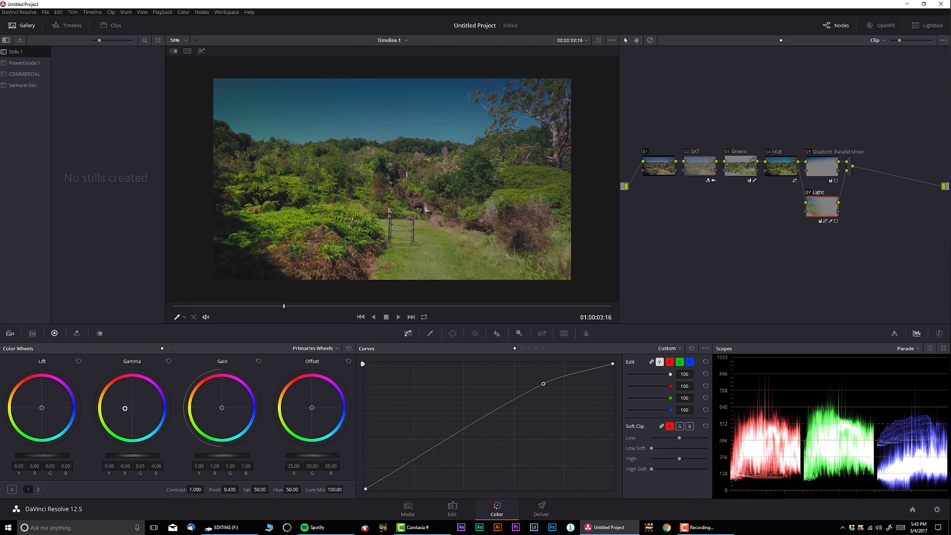
Step: Toggle the Light node off and on to compare, leaving it enabled
left_click(810, 194)
left_click(811, 193)
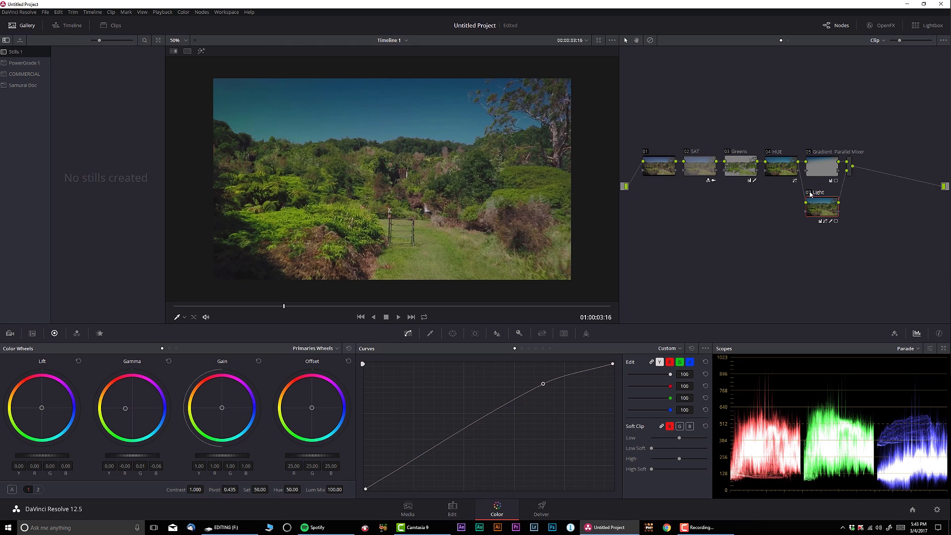
left_click(810, 194)
left_click(810, 194)
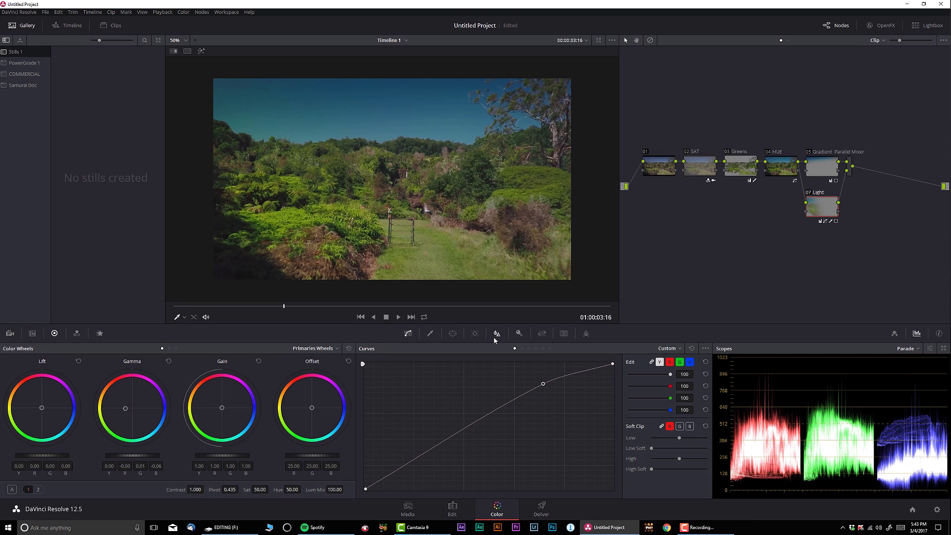
Step: Angle the Light gradient toward centre: rotate -119.46, pan 39.73, tilt 42.01
left_click(451, 333)
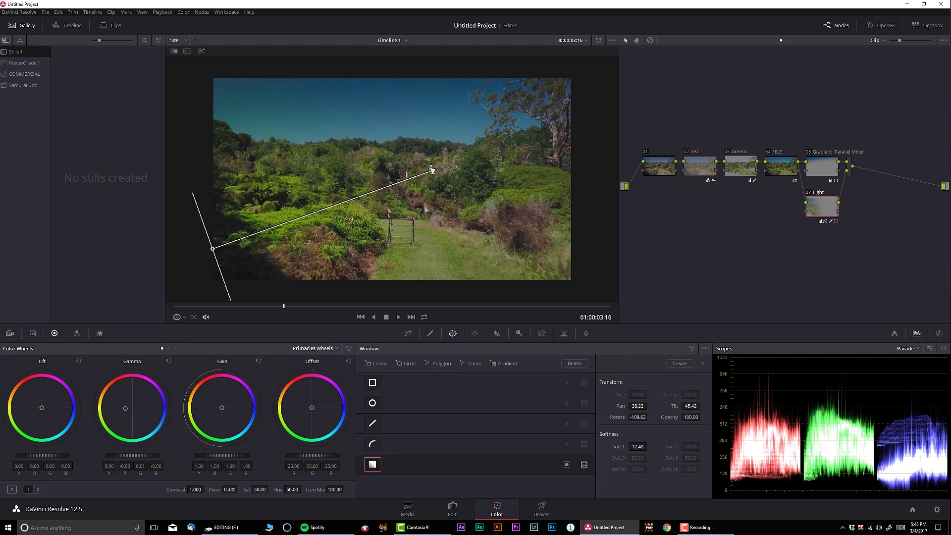
left_click_drag(435, 171, 406, 140)
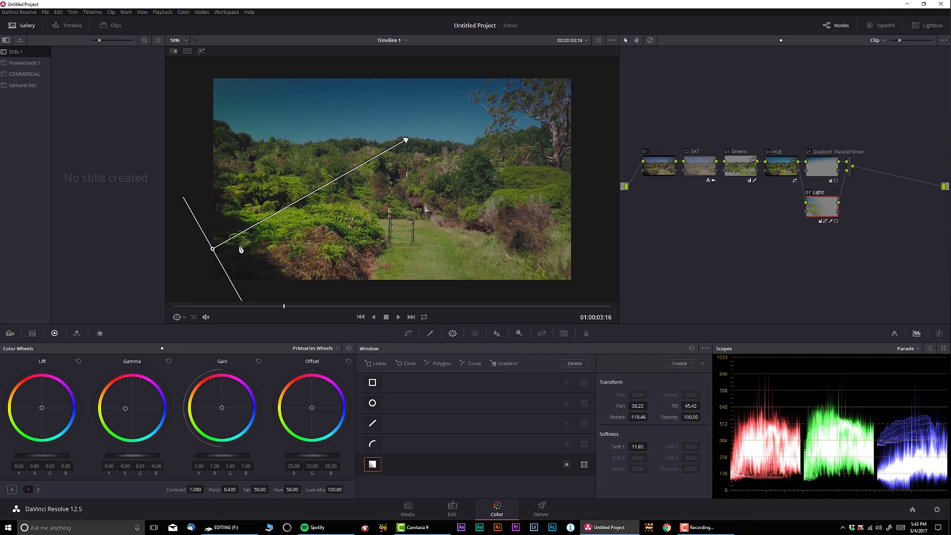
left_click_drag(214, 249, 237, 311)
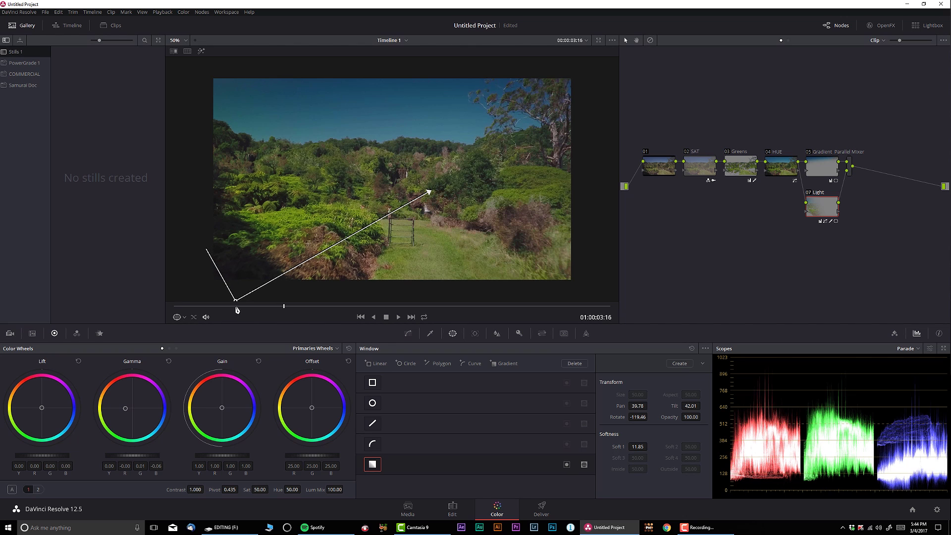
Step: Add serial node 08 after the Parallel Mixer, then compare an earlier frame with Light off
left_click(851, 169)
key("alt+s")
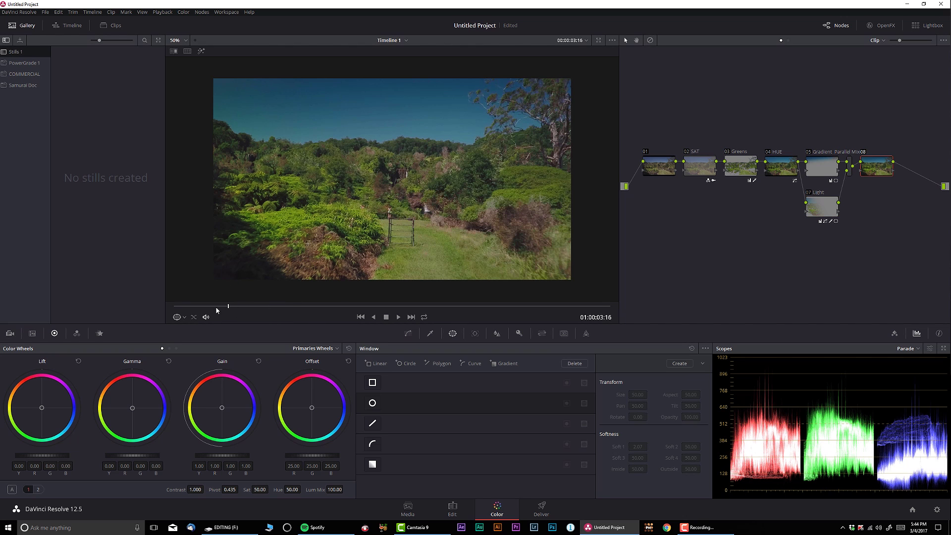
left_click_drag(204, 307, 197, 308)
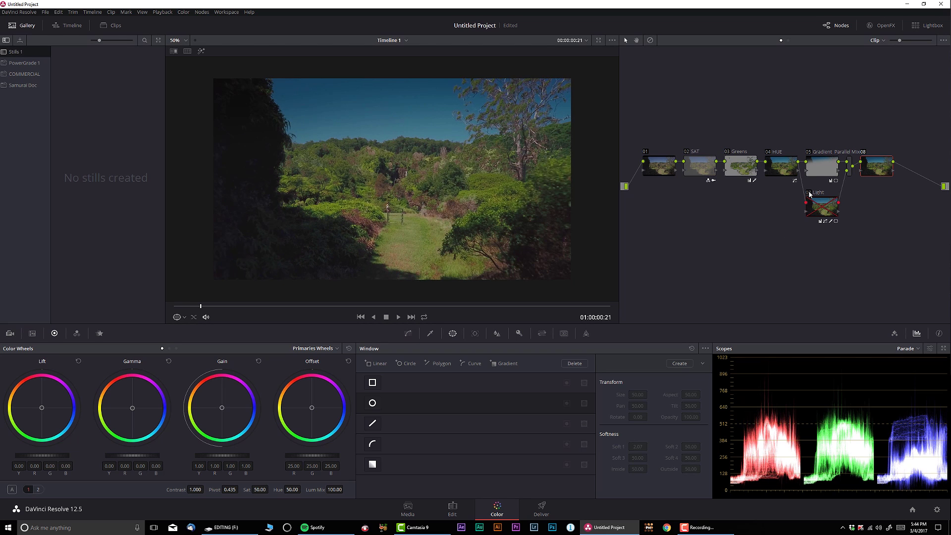
left_click(809, 193)
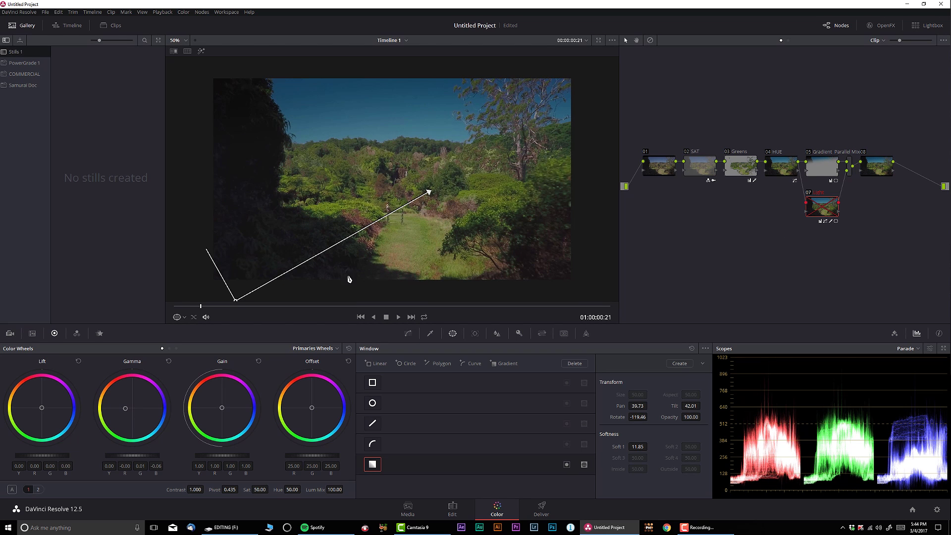
Step: Toggle the Light and Gradient nodes off and on to compare, leaving both enabled
left_click(809, 193)
left_click(809, 193)
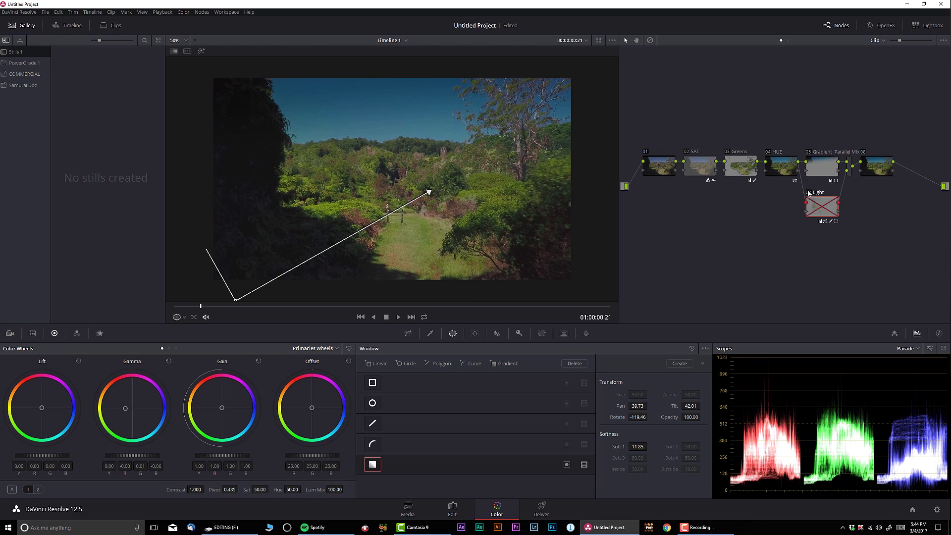
left_click(809, 193)
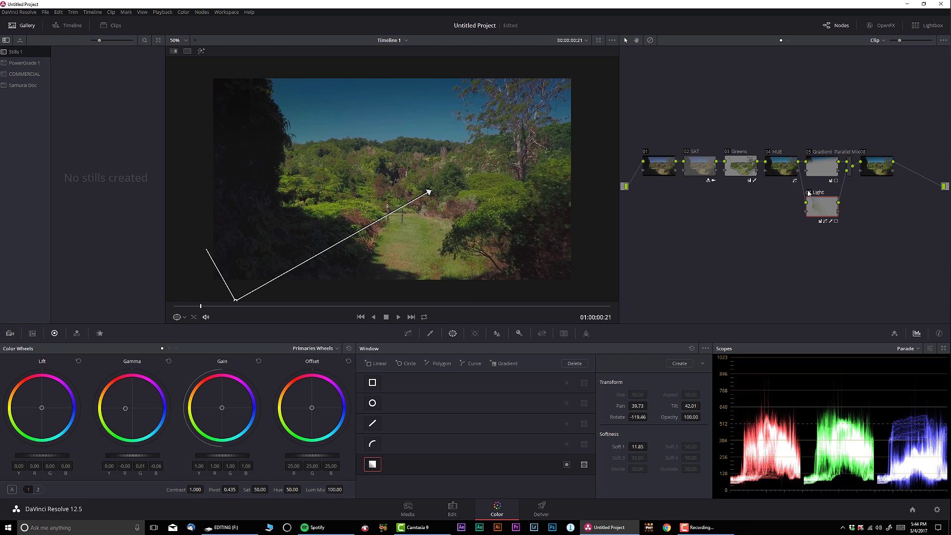
left_click(809, 152)
left_click(809, 152)
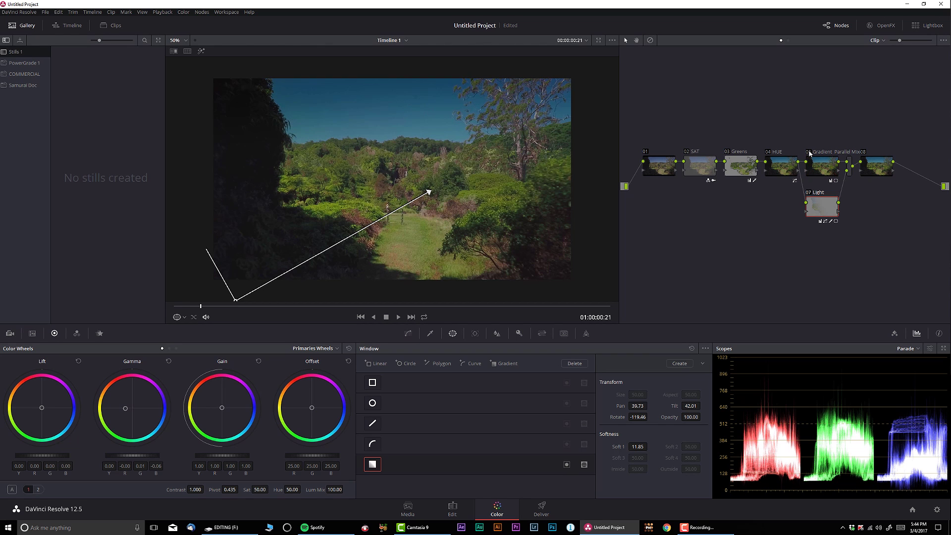
left_click(808, 152)
left_click(809, 152)
Step: Select the Gradient node and review the grade by scrubbing and playing backwards
left_click(819, 168)
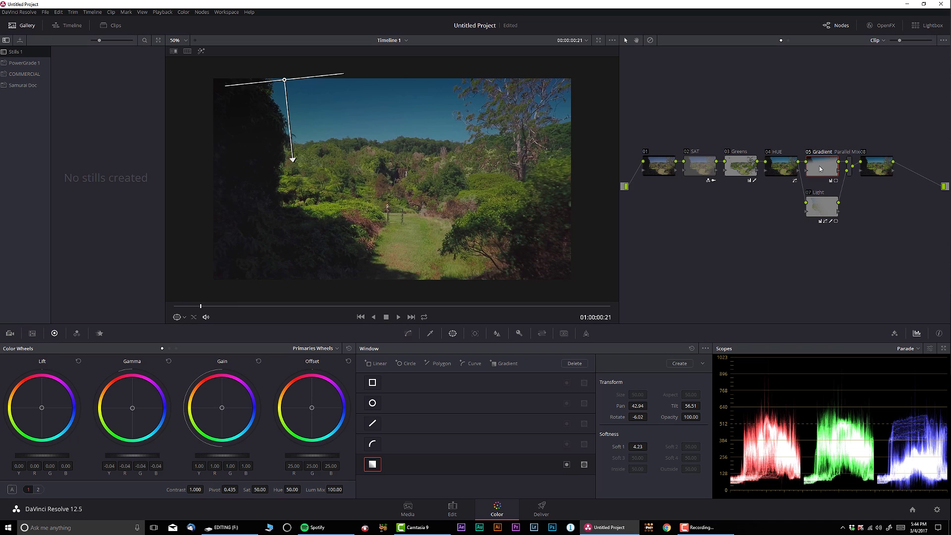
mouse_move(203, 305)
left_mouse_down()
mouse_move(230, 303)
mouse_move(218, 305)
left_mouse_up()
key("j")
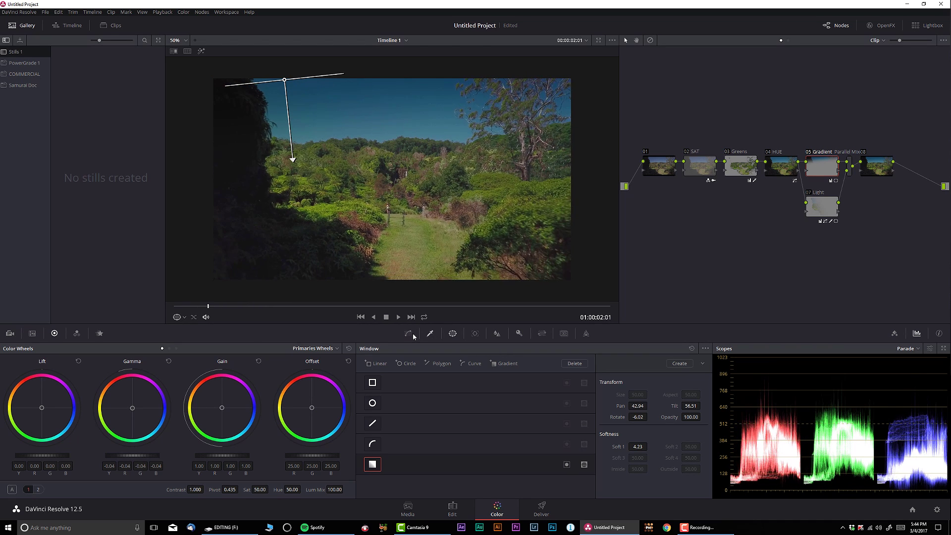
Step: Qualify the Gradient node by luminance: low 56, soft 8.7, clean white 6.2, then select node 08
left_click(430, 333)
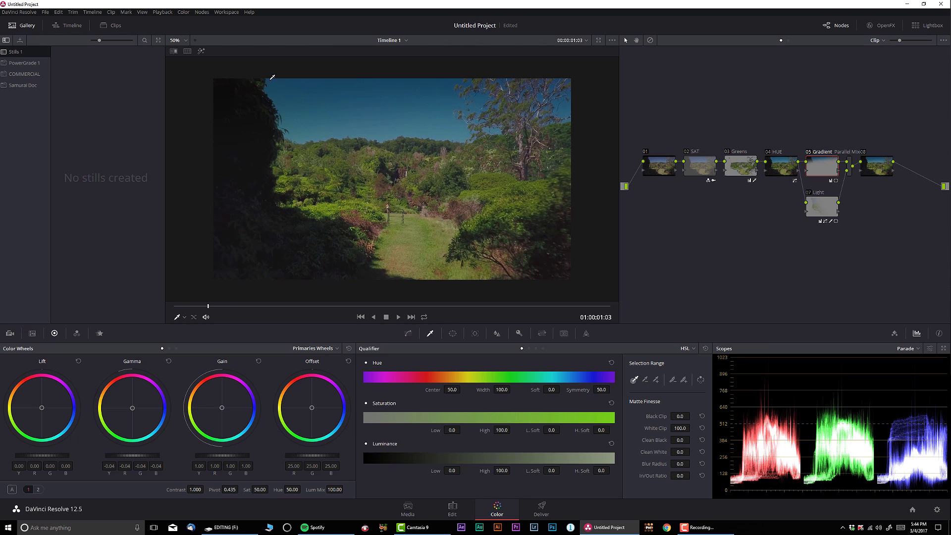
left_click(201, 51)
mouse_move(452, 470)
left_mouse_down()
mouse_move(485, 466)
mouse_move(462, 471)
left_mouse_up()
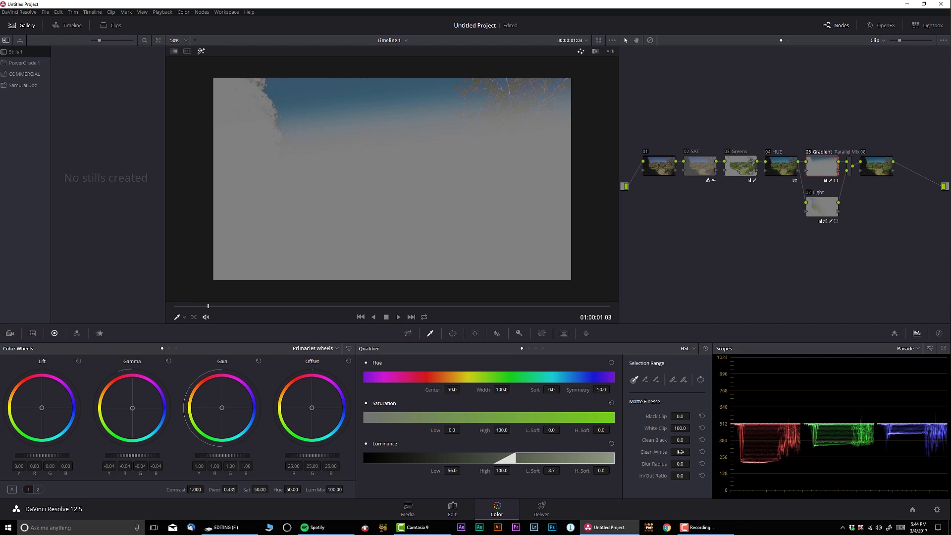
left_click_drag(681, 452, 692, 451)
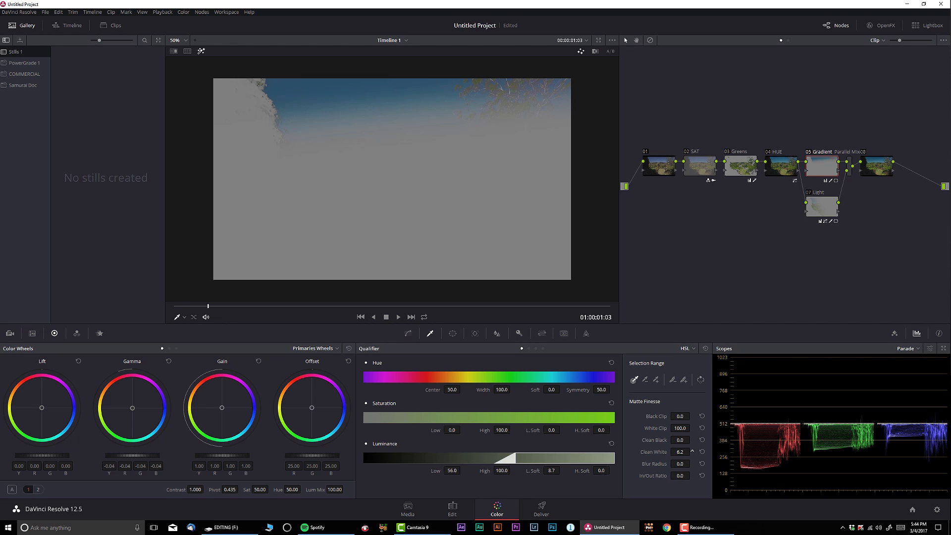
left_click(881, 169)
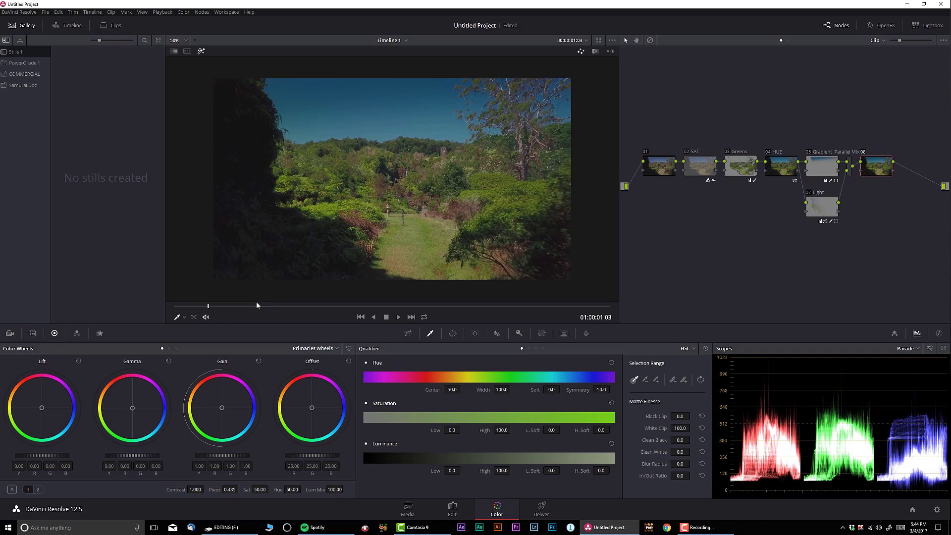
mouse_move(276, 305)
left_mouse_down()
mouse_move(360, 305)
mouse_move(245, 305)
mouse_move(272, 305)
left_mouse_up()
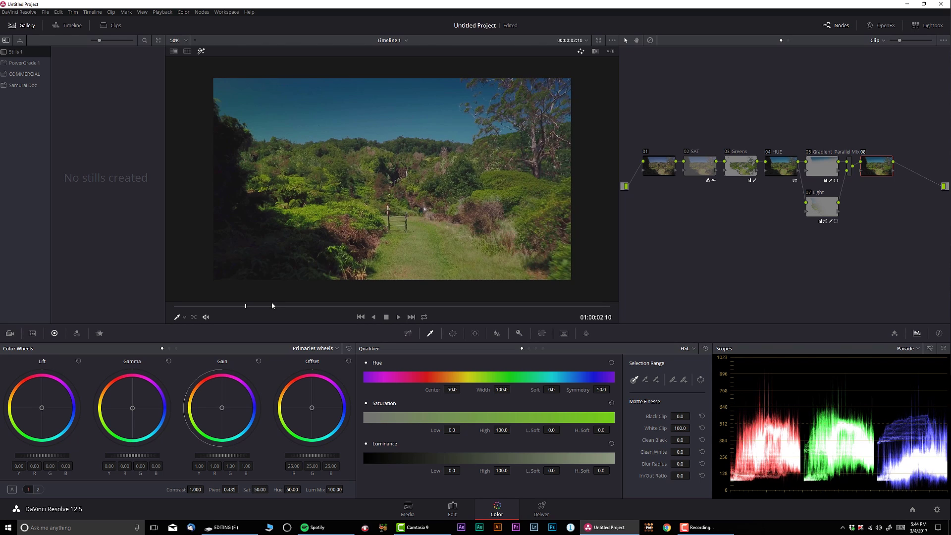
key("alt+f")
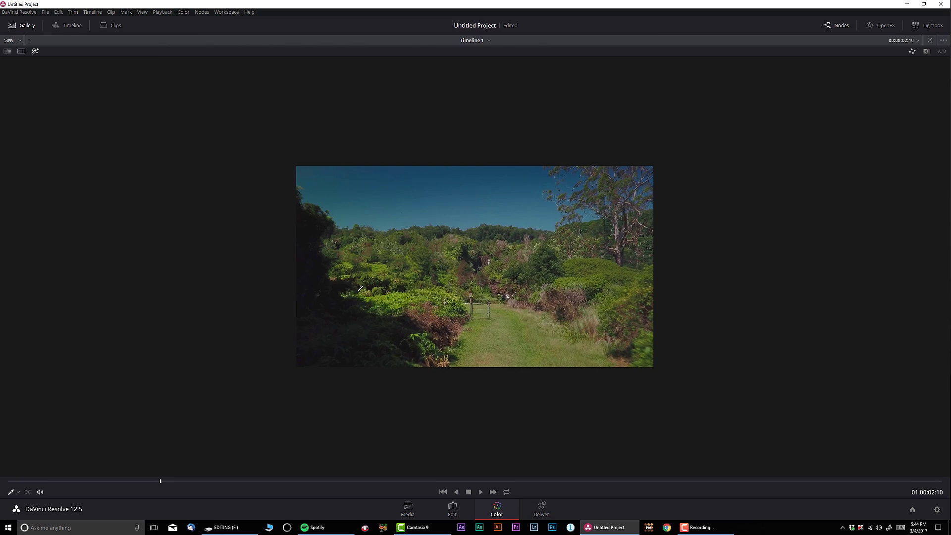
scroll(397, 298, "up", 1)
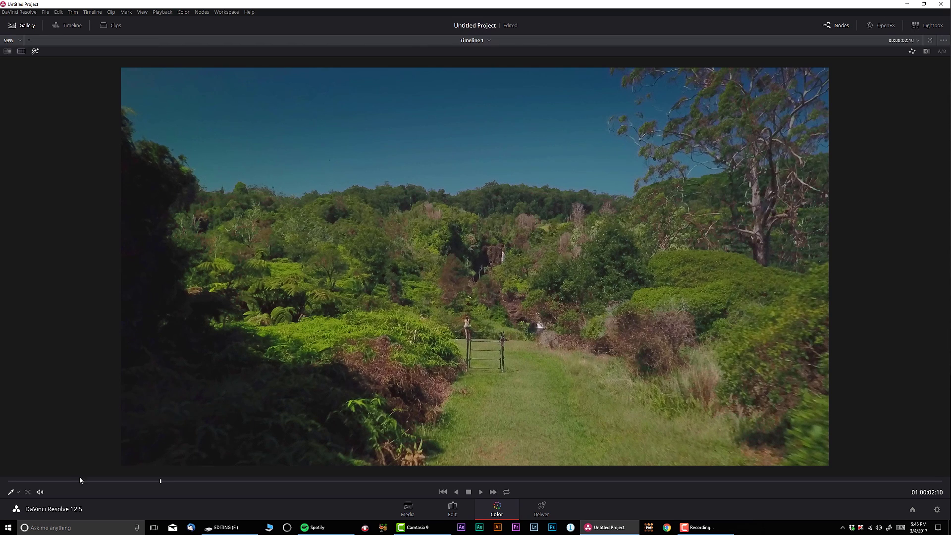
left_click_drag(71, 482, 73, 482)
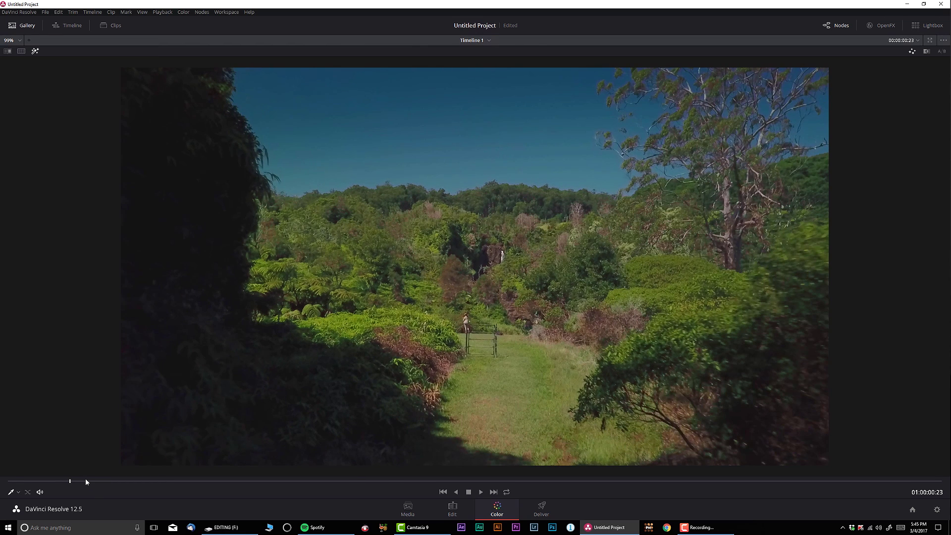
key("shift+d")
key("shift+d")
key("space")
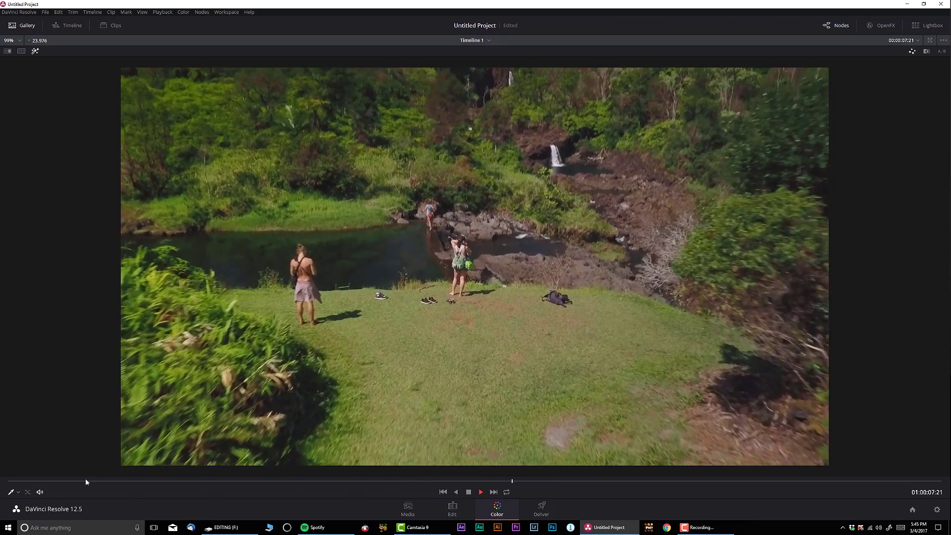
key("space")
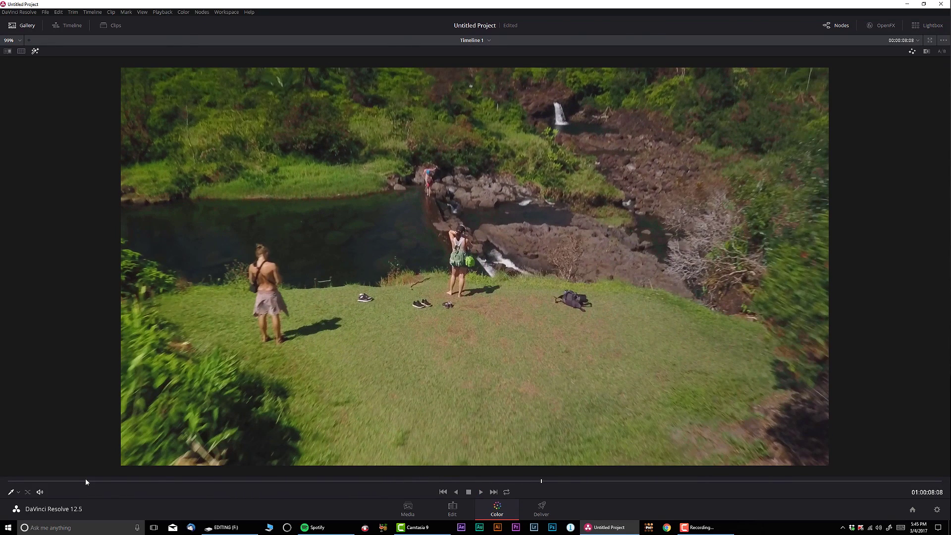
key("alt+f")
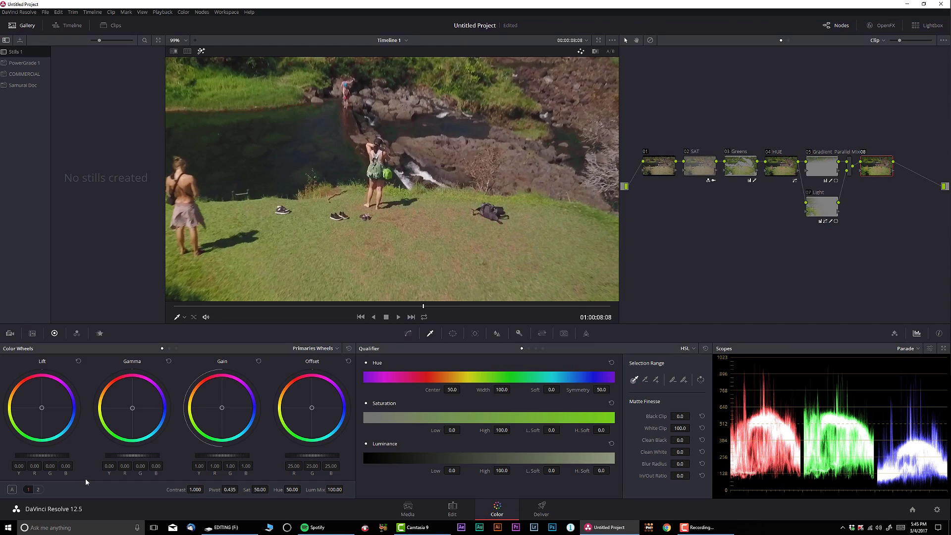